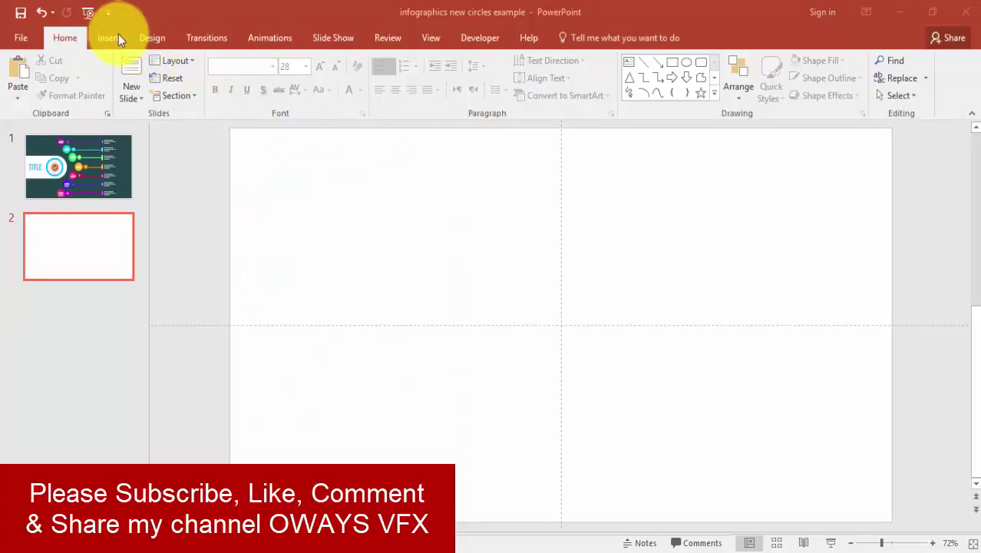
- Draw a rectangle over the left half of slide 2 and remove its outline, keeping the blue fill
click(110, 37)
click(245, 99)
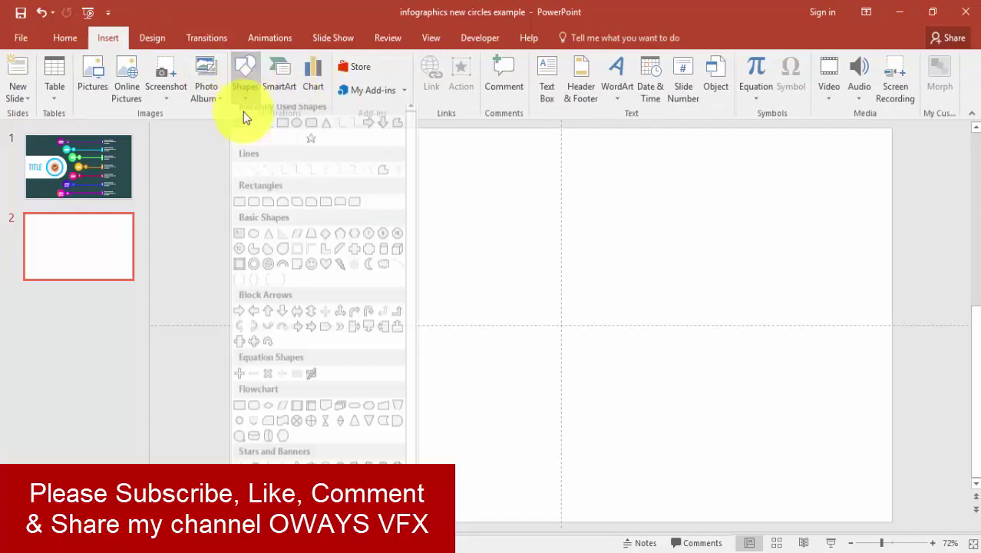
click(283, 131)
drag(230, 129, 562, 520)
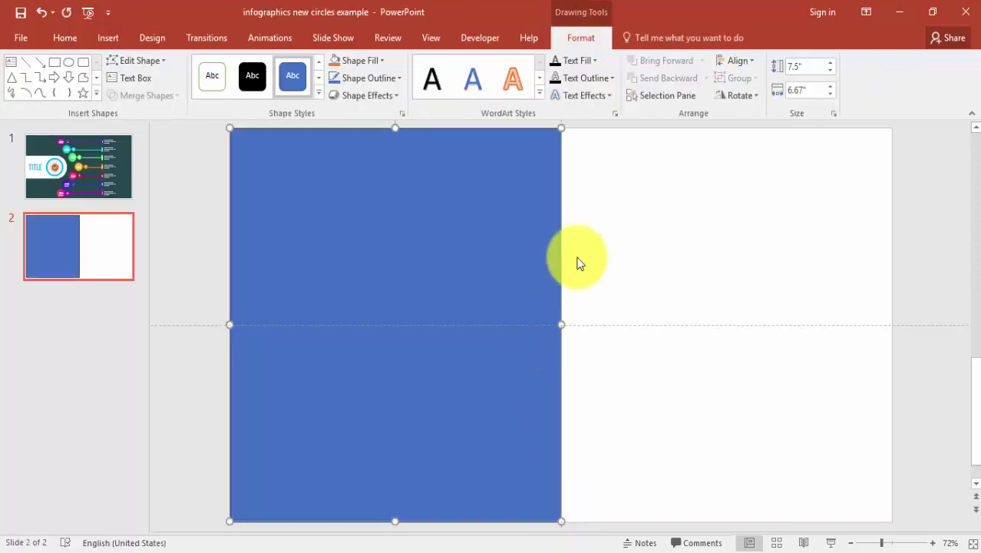
click(371, 77)
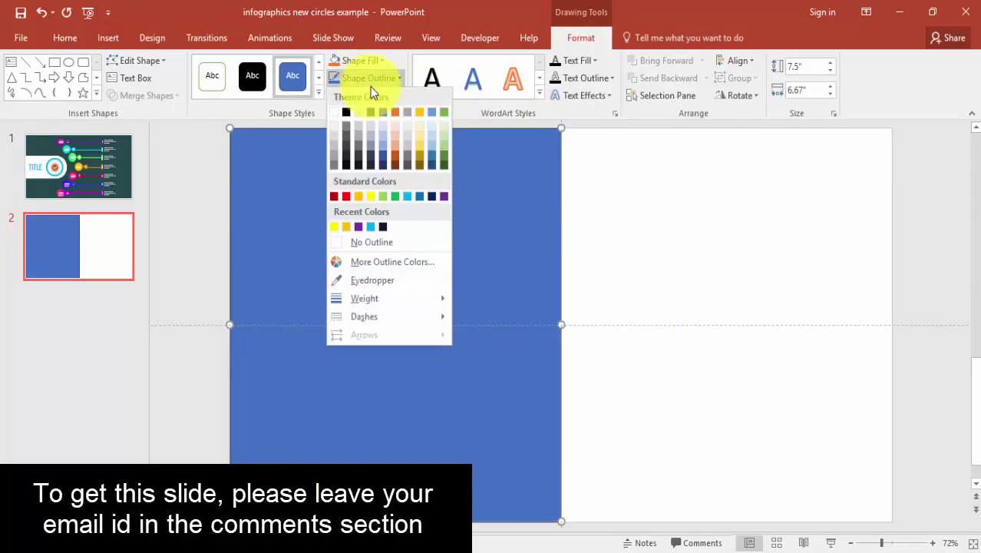
click(381, 244)
click(361, 60)
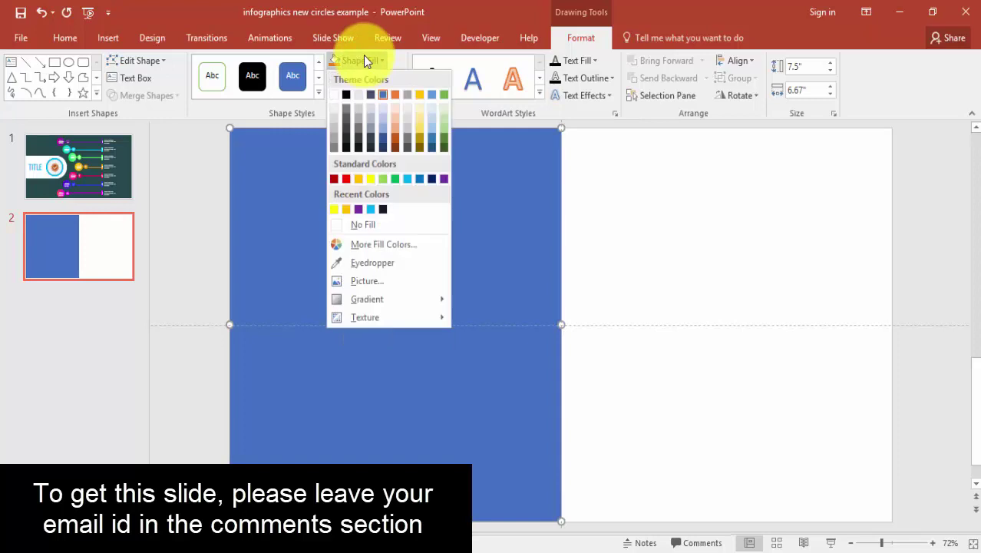
click(607, 217)
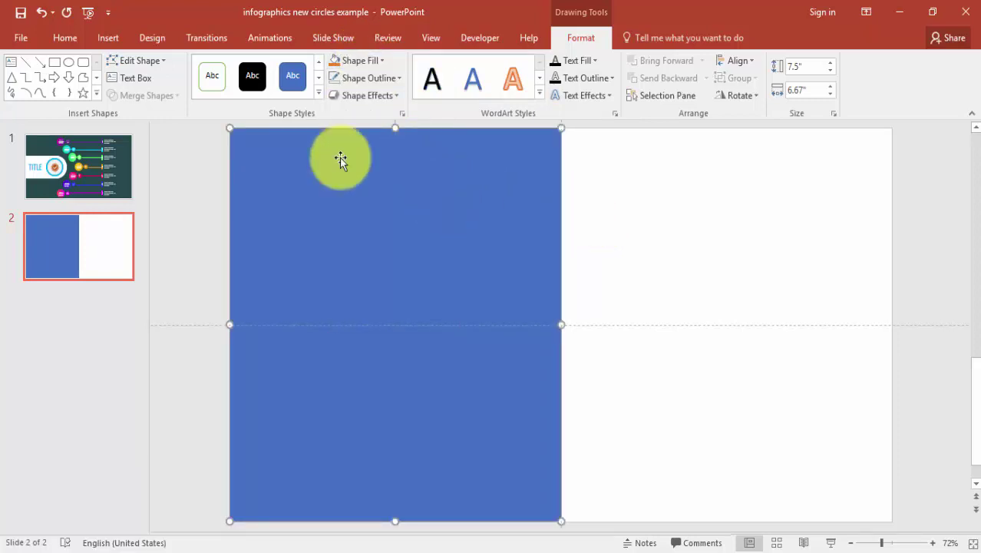
- Draw a right triangle at the rectangle's upper right with no outline and a light blue fill
click(98, 37)
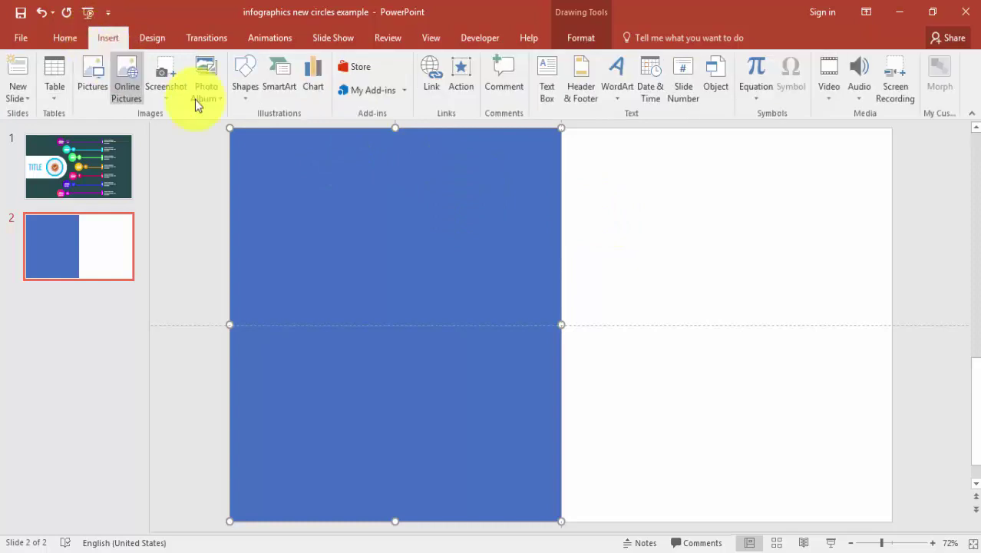
click(243, 88)
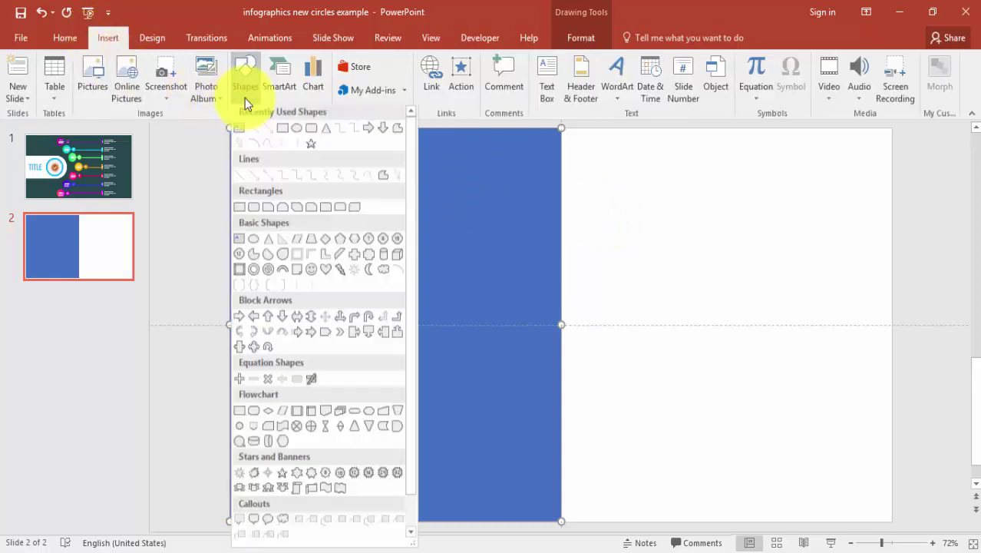
click(281, 244)
drag(557, 323, 476, 129)
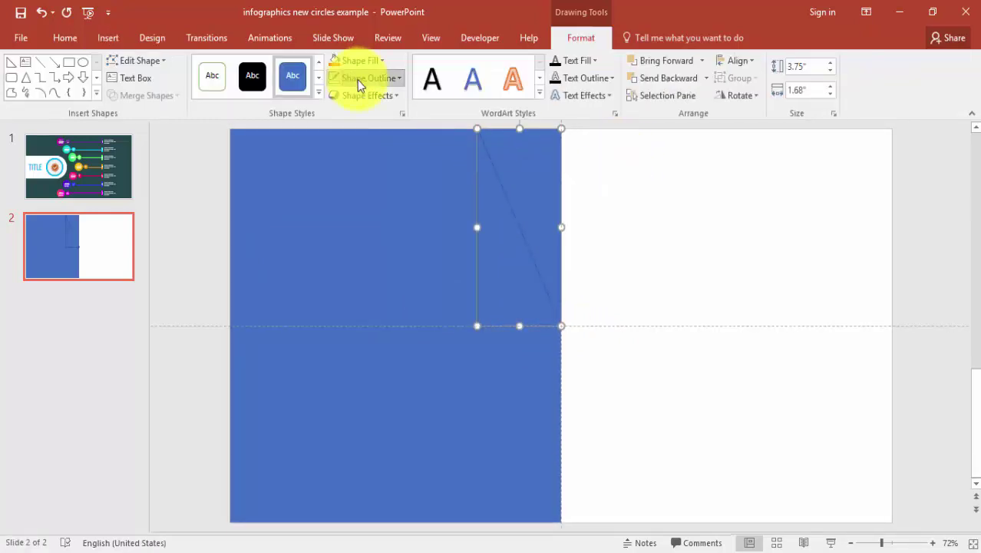
click(359, 78)
click(370, 242)
click(361, 61)
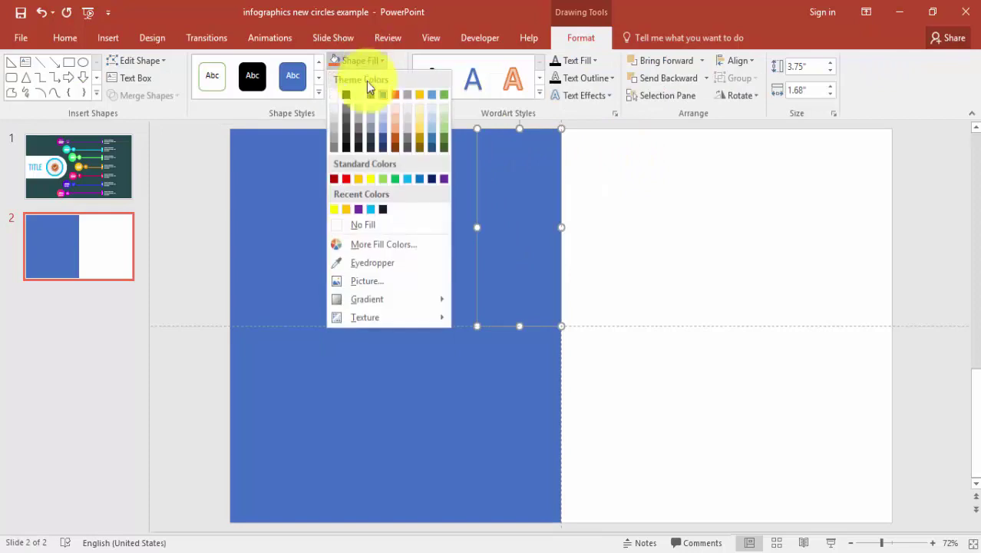
click(407, 178)
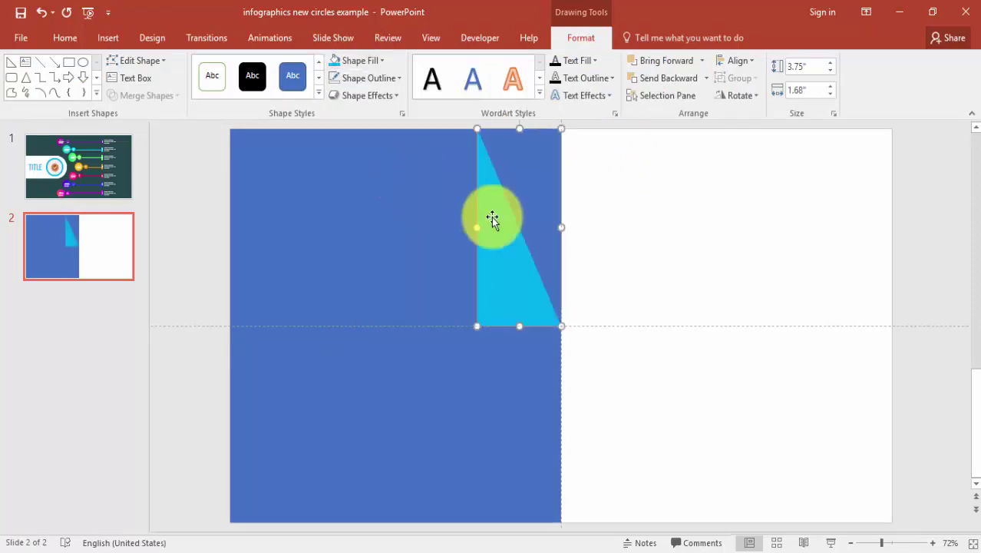
- Flip the triangle horizontally and vertically, then place a vertically flipped copy in the lower half
click(738, 96)
click(751, 170)
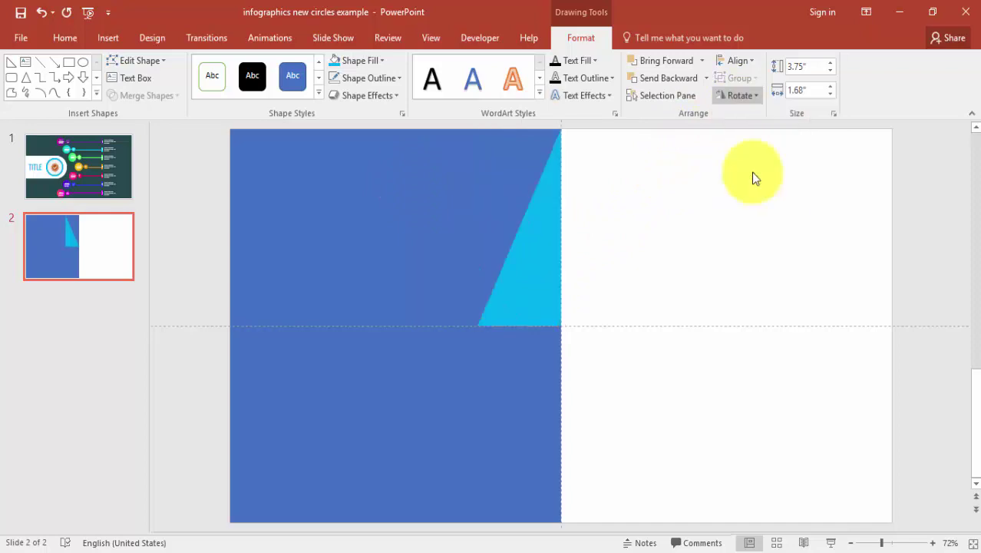
click(740, 94)
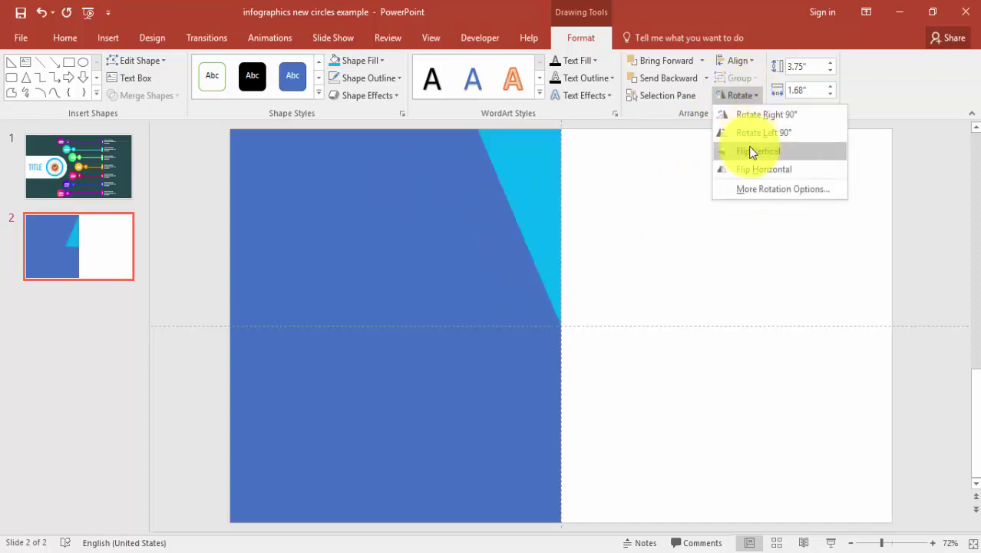
click(750, 152)
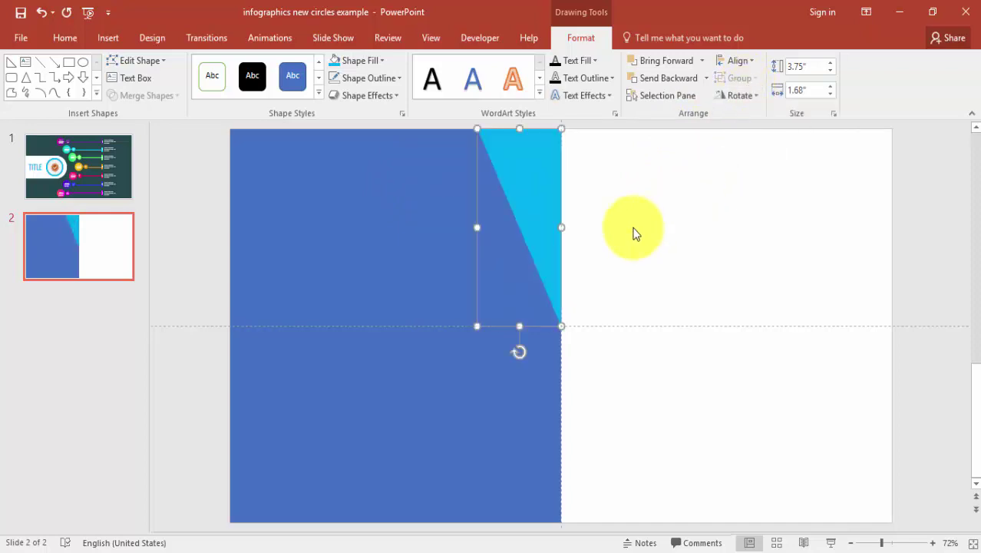
drag(539, 215, 529, 388)
click(740, 95)
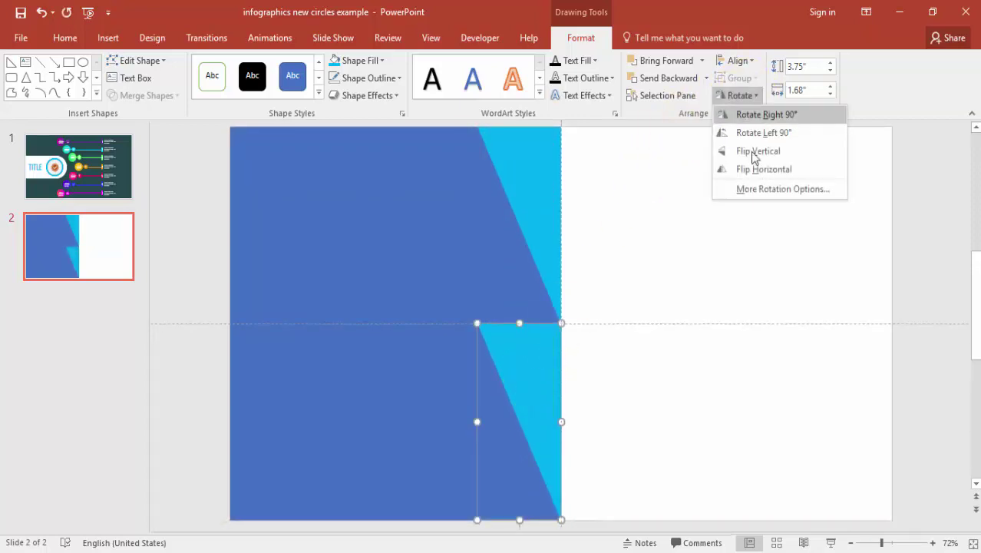
click(768, 154)
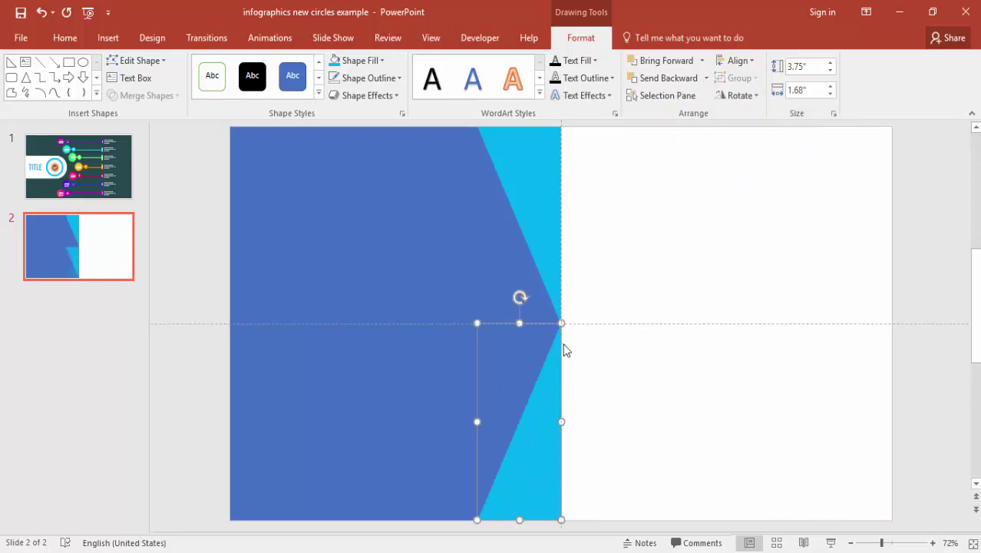
click(586, 376)
- Subtract the upper and lower triangles from the blue rectangle, leaving a pointed right edge
click(450, 277)
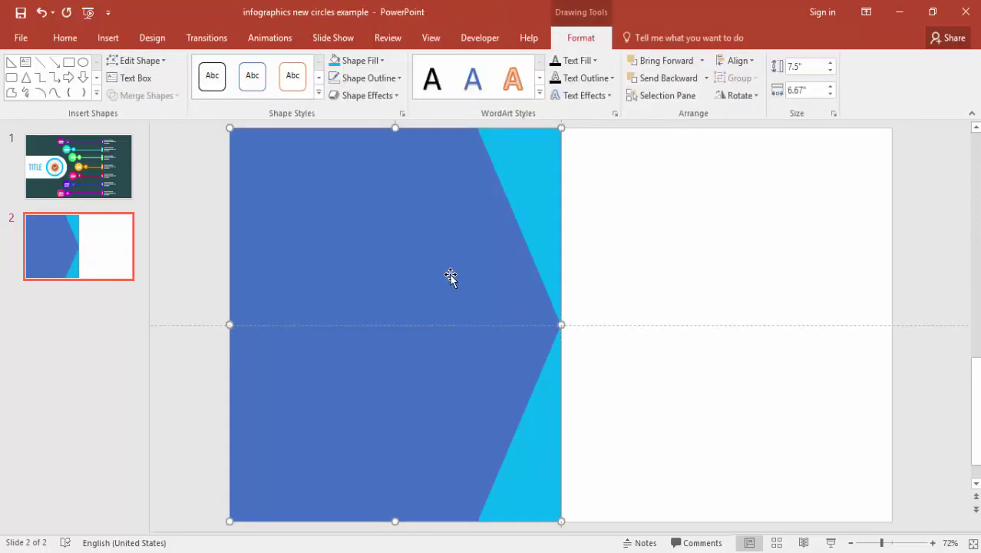
shift+click(537, 173)
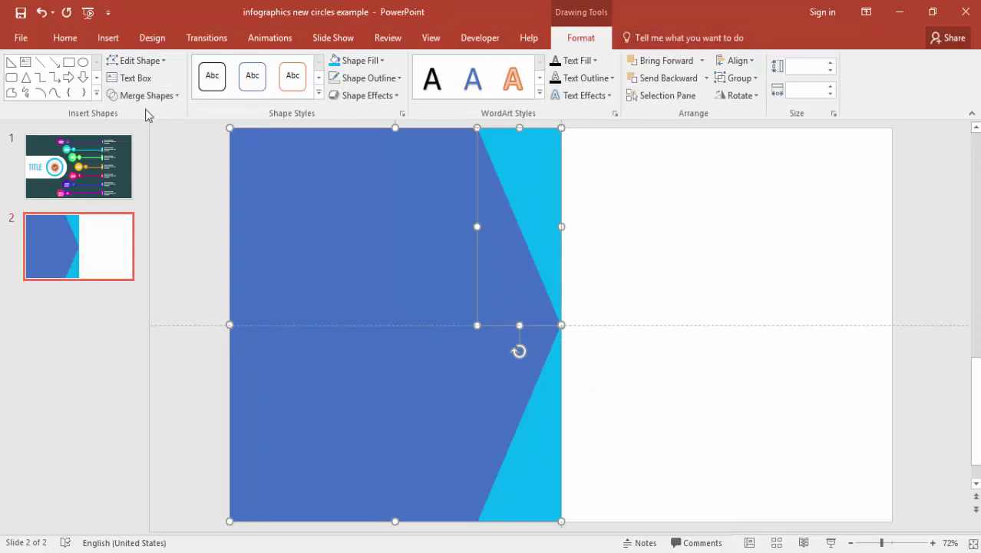
click(150, 96)
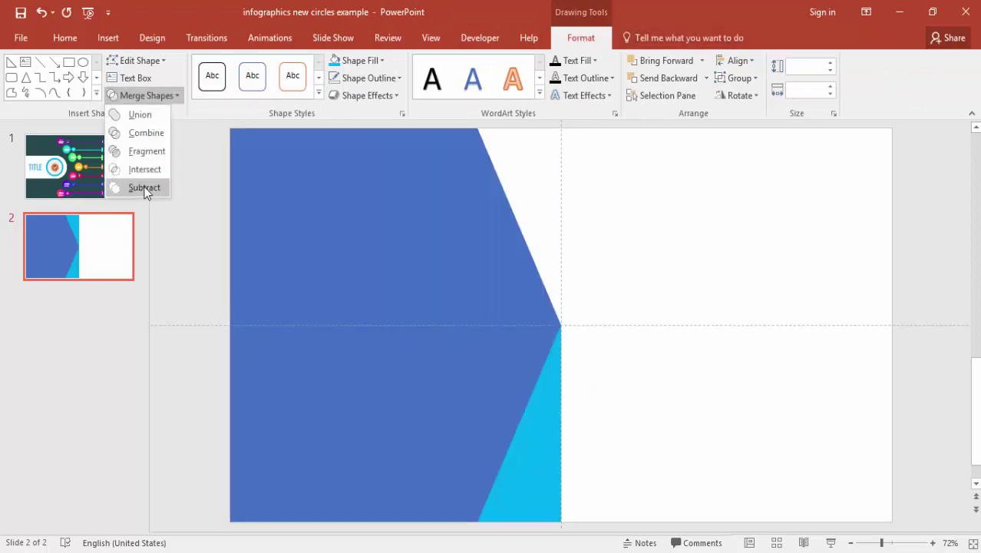
click(144, 188)
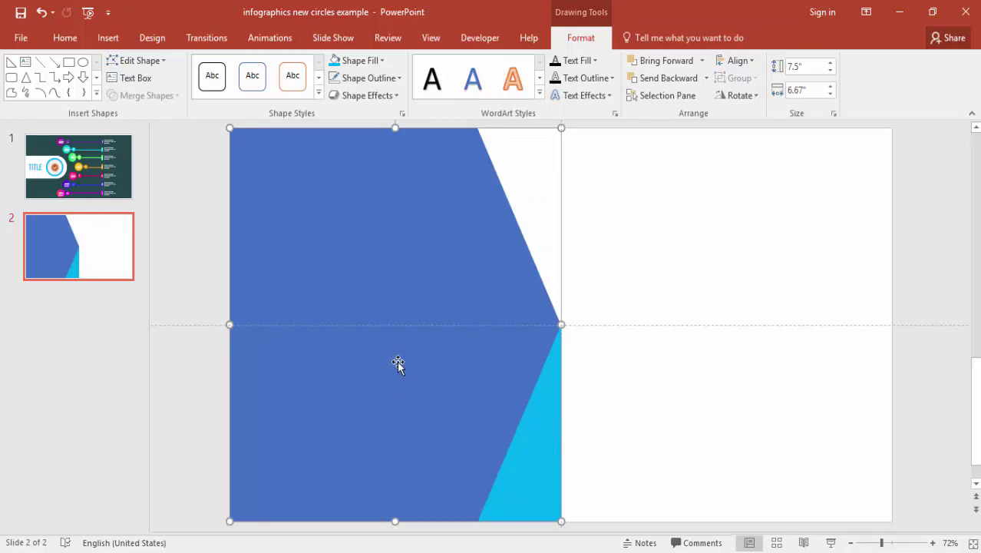
shift+click(541, 447)
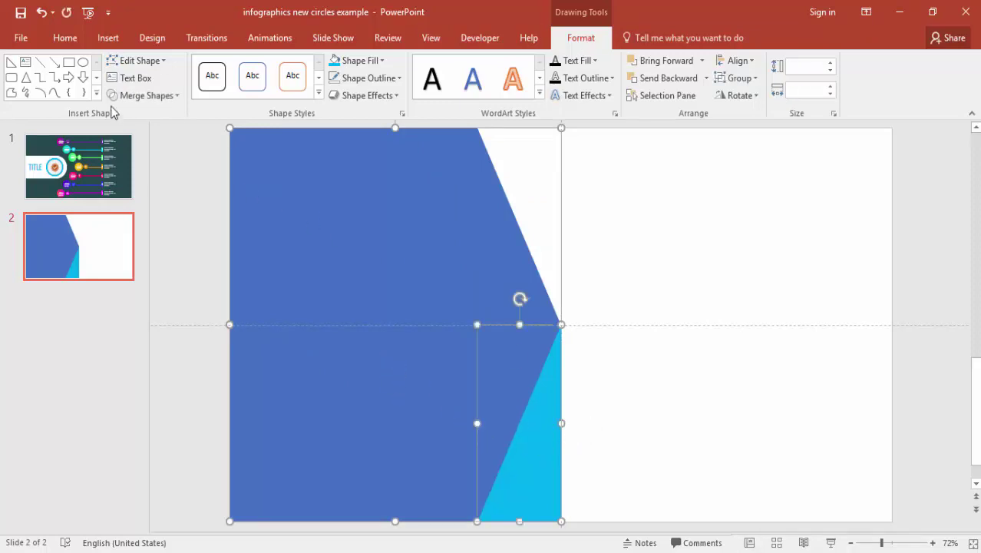
click(150, 95)
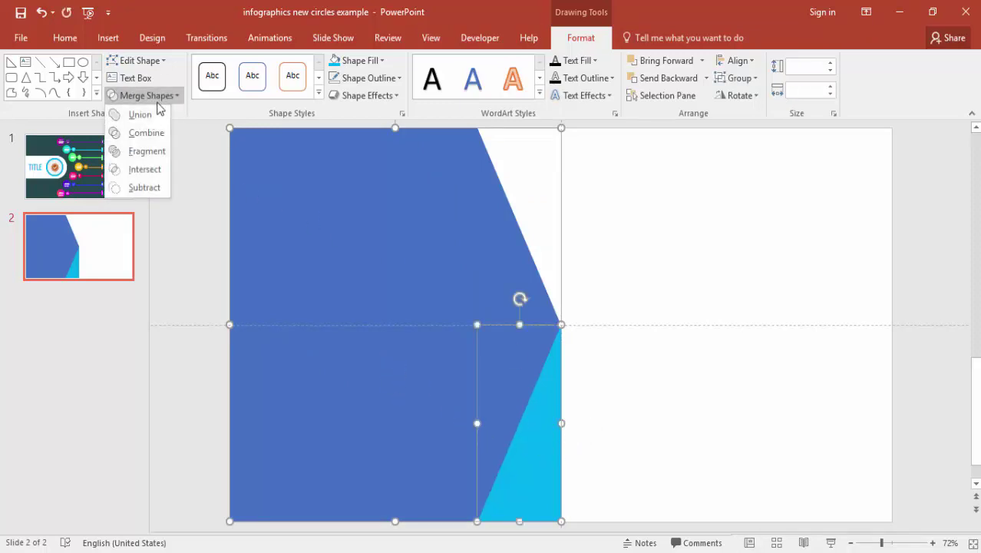
click(159, 188)
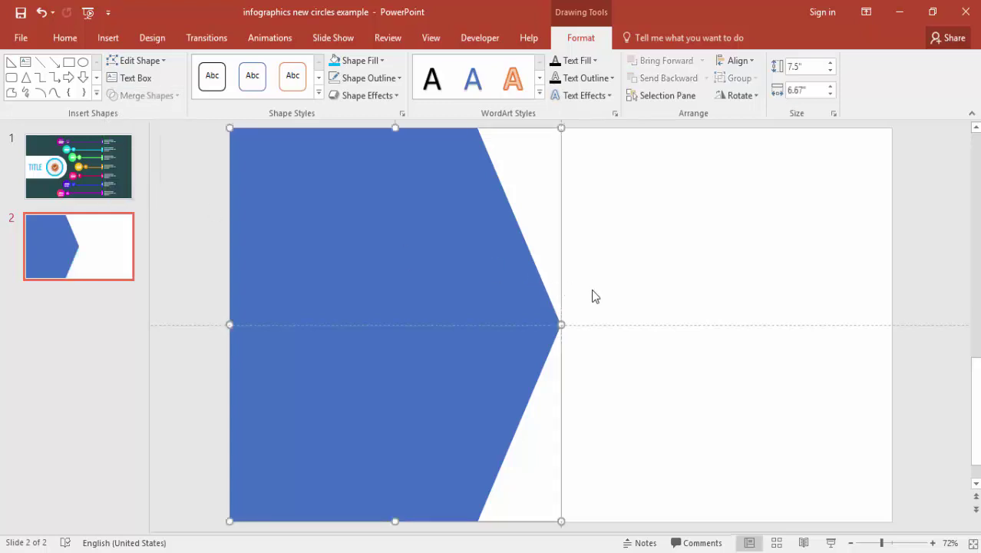
click(960, 149)
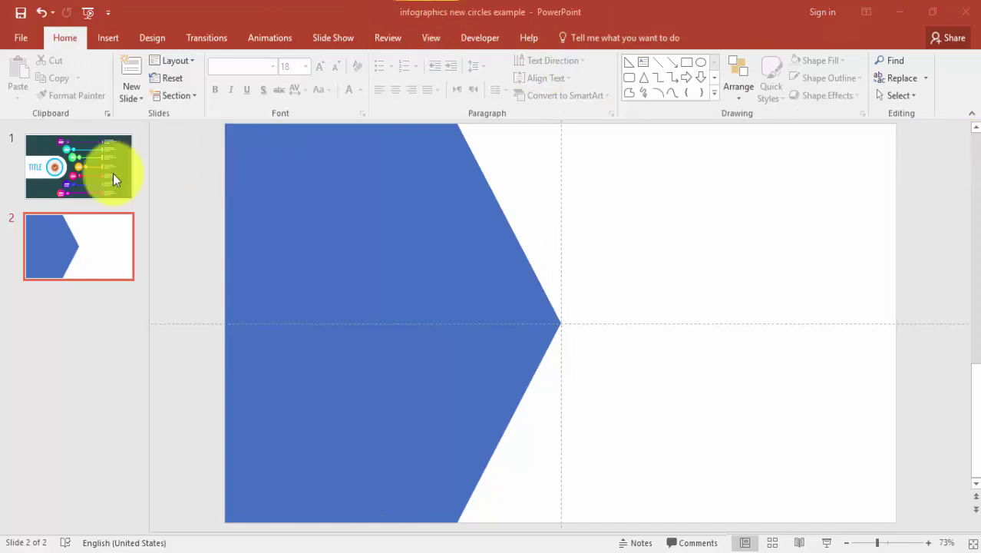
- After checking slide 1, draw an oval on slide 2 and size it to a 1" × 1" circle
click(93, 181)
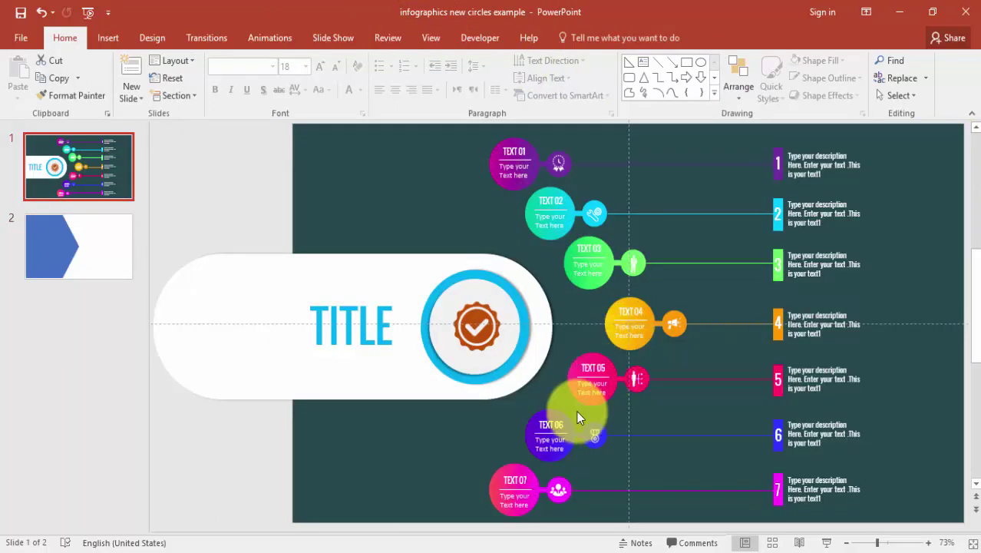
click(103, 244)
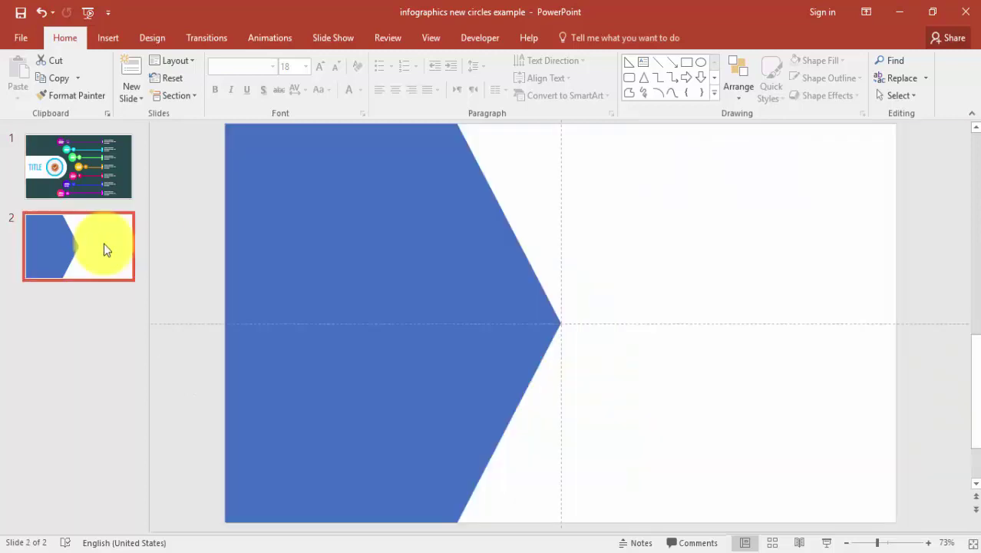
click(112, 43)
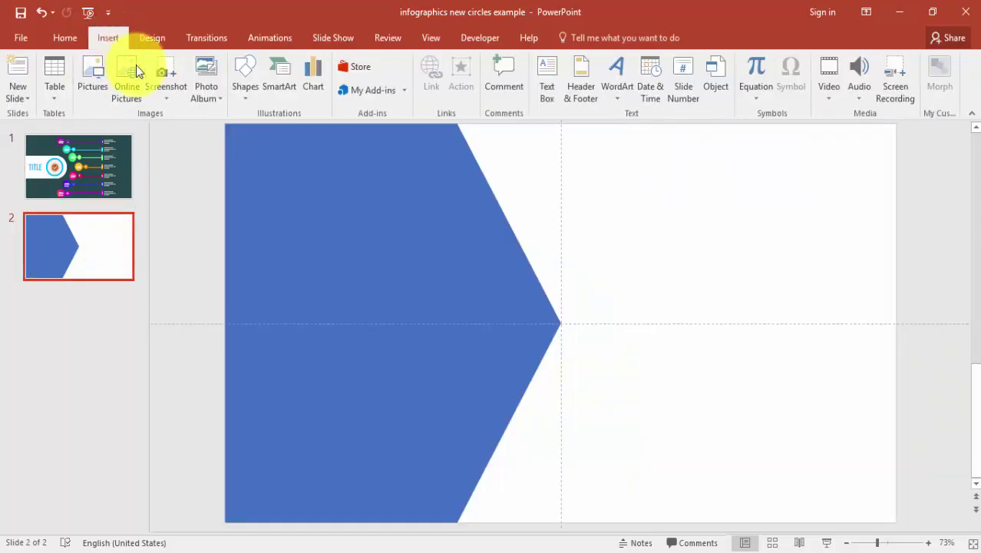
click(251, 101)
click(305, 132)
drag(583, 281, 643, 337)
click(817, 66)
text(1)
click(808, 91)
text(1)
key(Return)
- Move the circle onto the blue shape's tip, remove its outline and fill it yellow
click(707, 268)
click(613, 305)
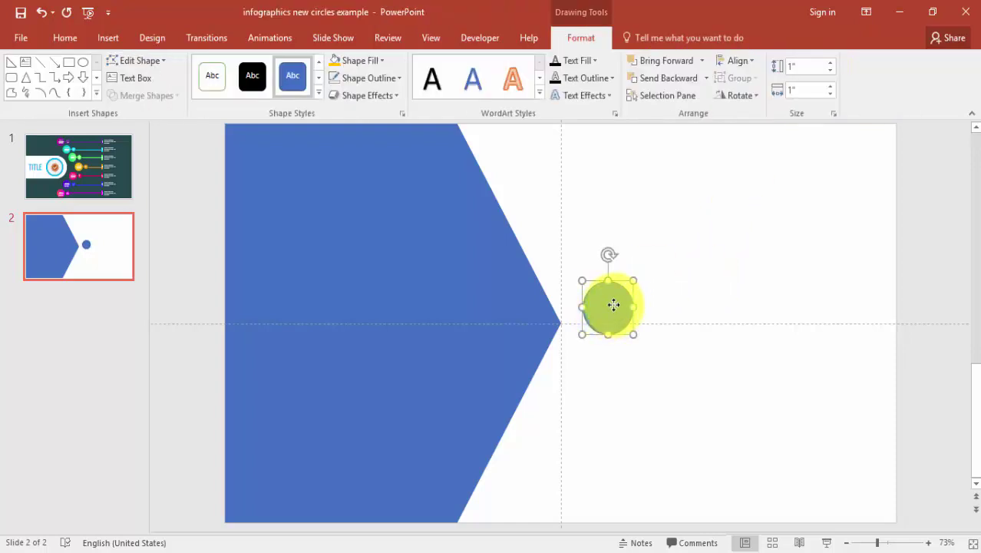
drag(613, 305, 566, 321)
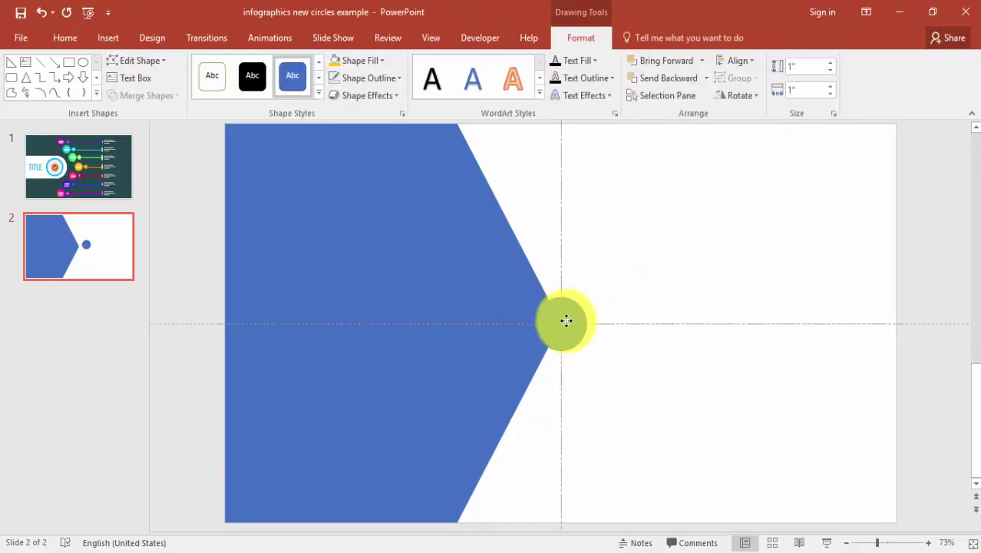
click(384, 80)
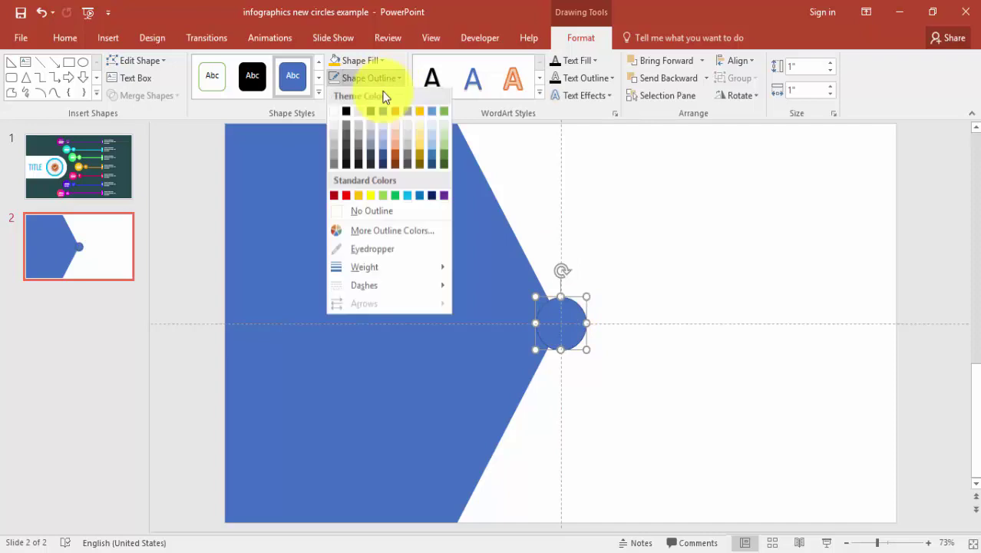
click(397, 212)
click(364, 61)
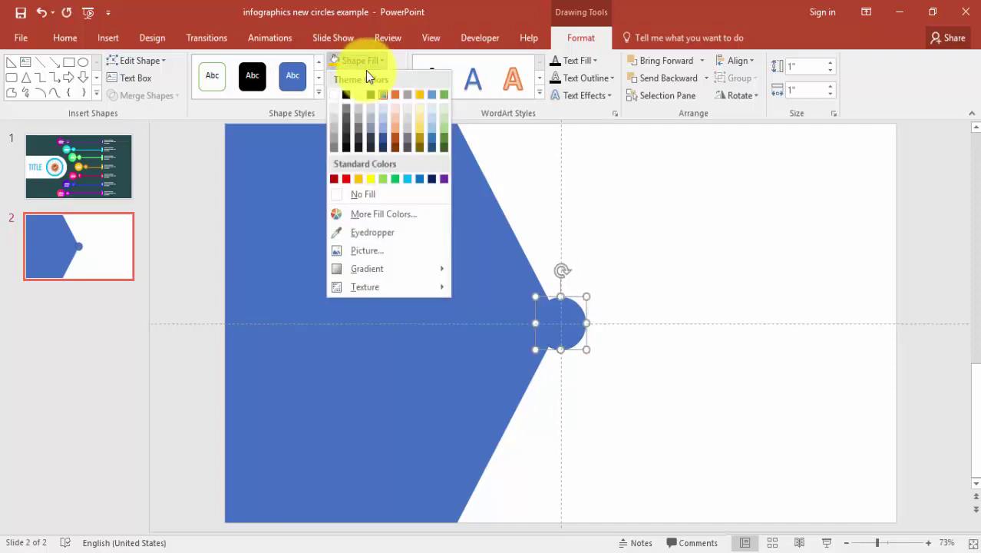
click(361, 176)
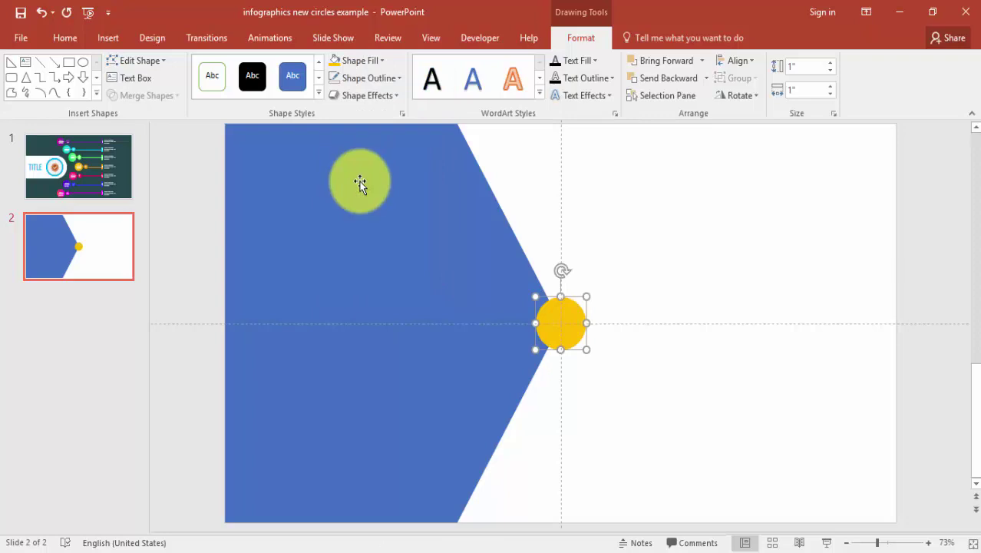
click(600, 286)
click(564, 323)
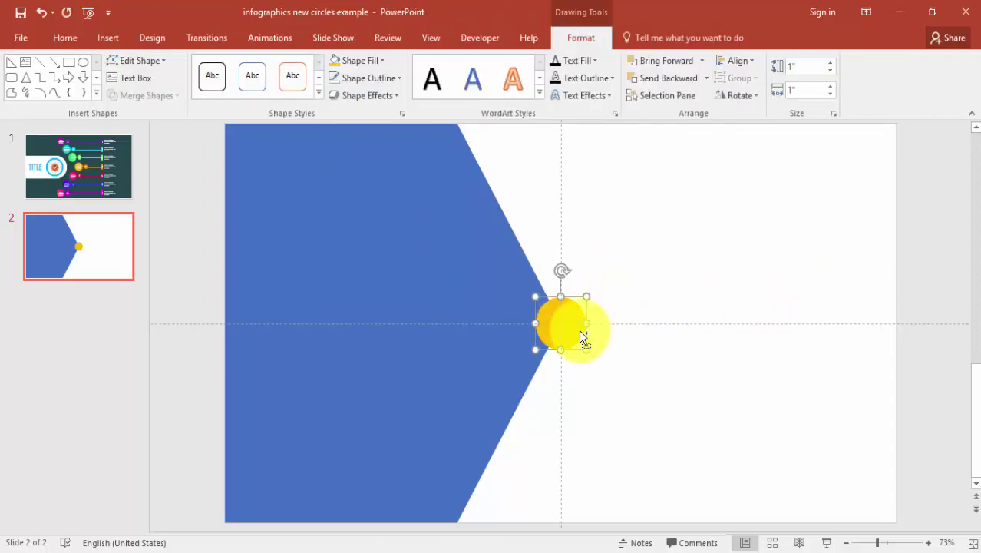
- Duplicate the yellow circle, resize the copy to 0.5" × 0.5" and place it beside the original
key(ctrl+d)
drag(565, 330, 628, 320)
click(806, 66)
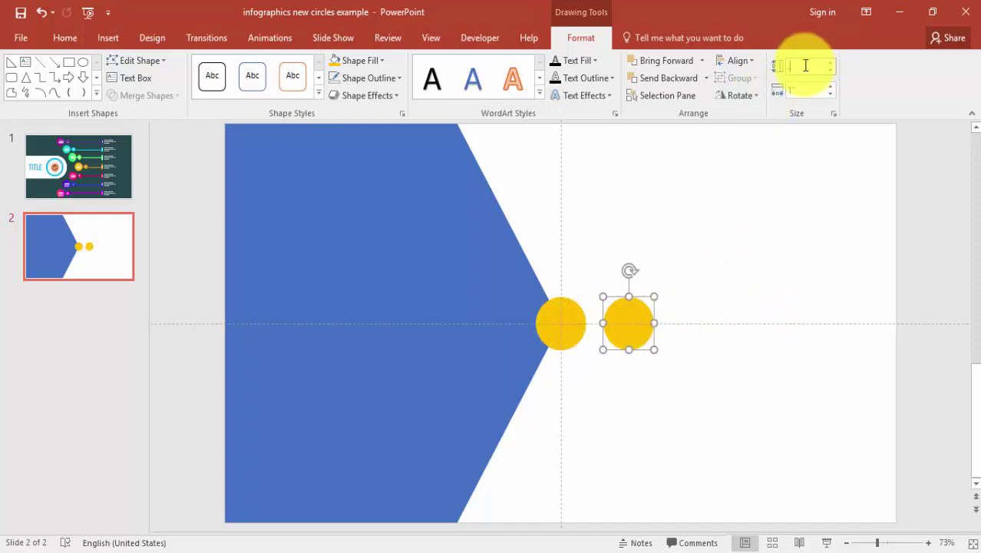
text(0.5)
click(804, 90)
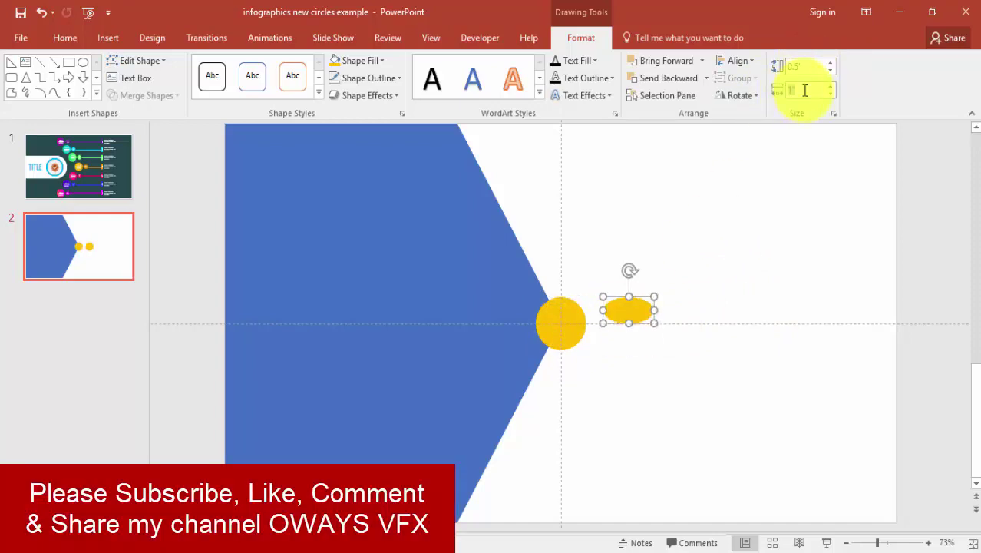
text(0.5)
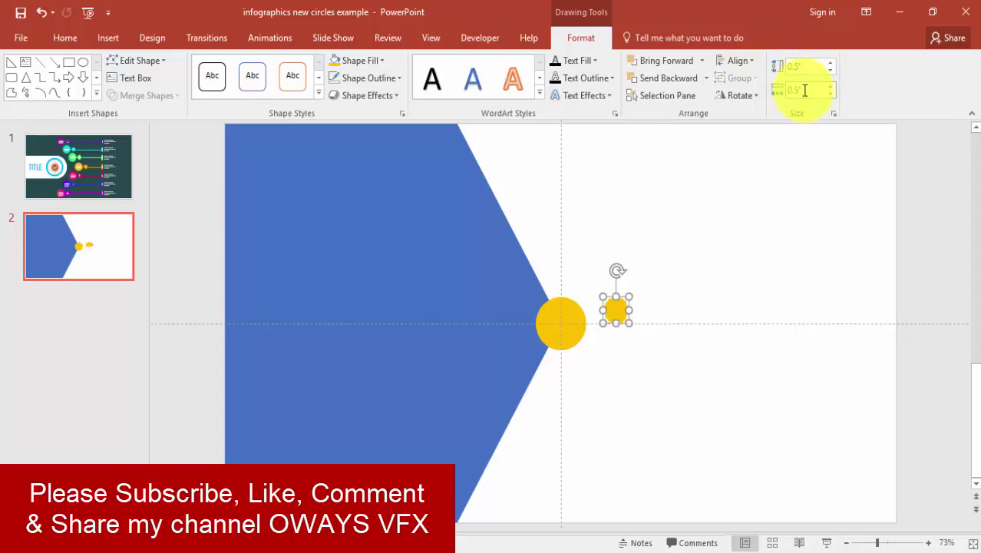
key(Return)
drag(617, 308, 612, 321)
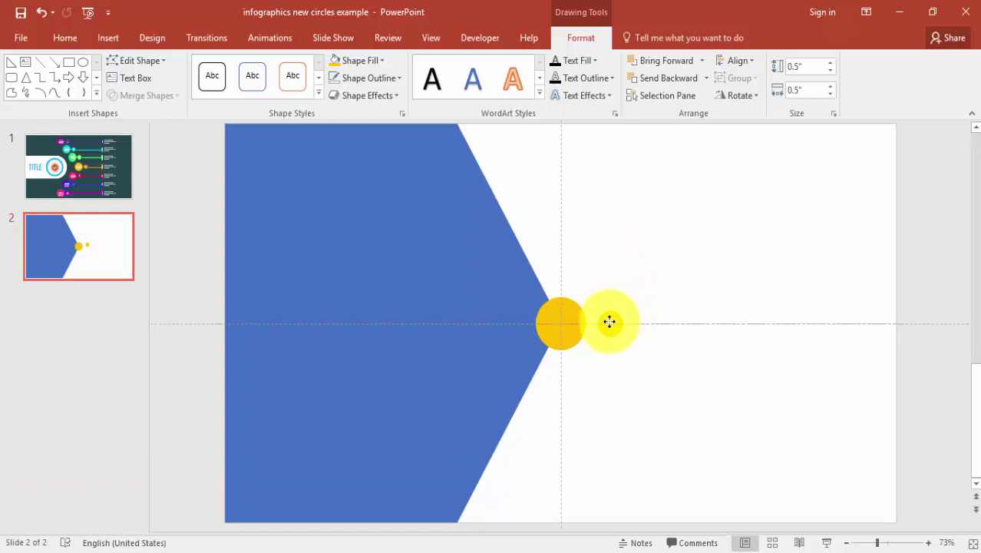
click(642, 265)
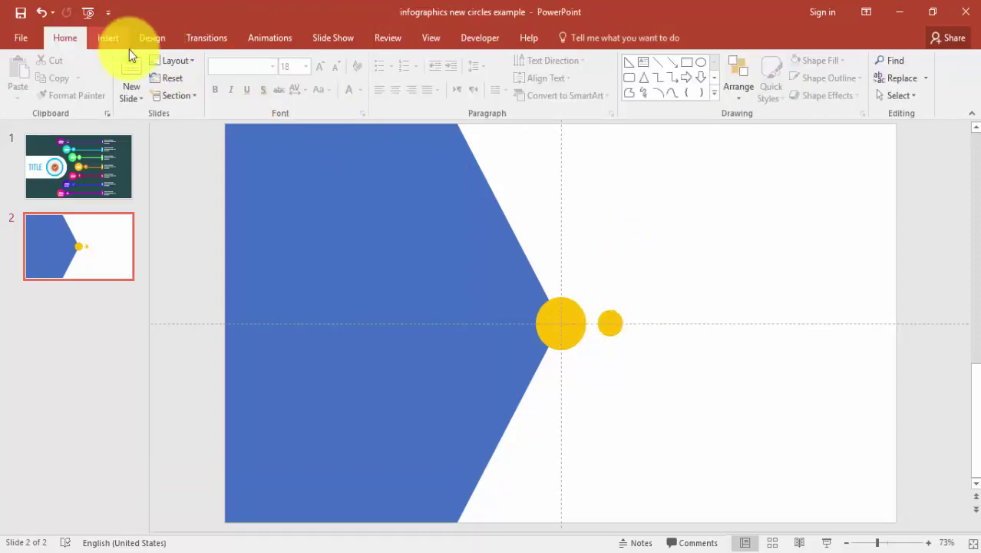
click(108, 37)
click(245, 94)
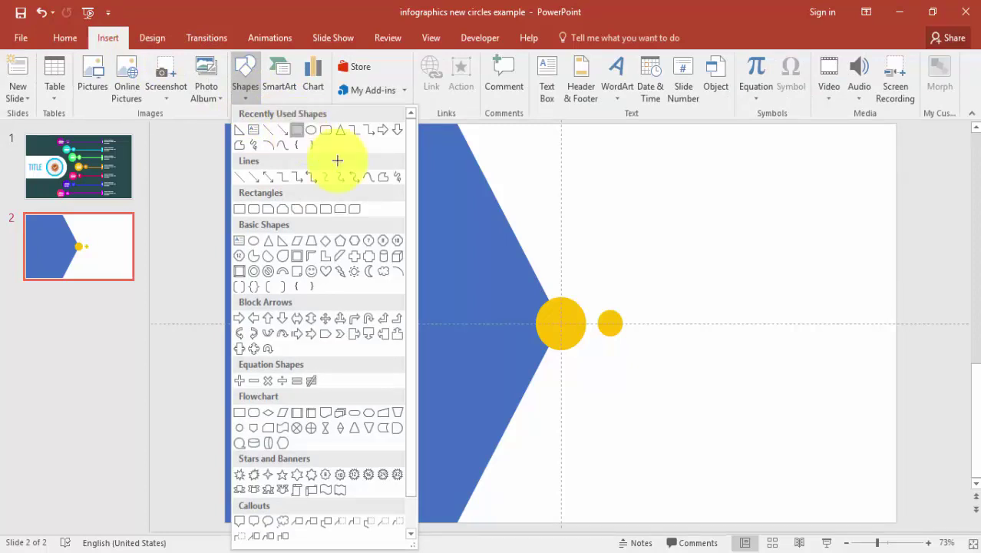
- Draw a thin yellow bar with no outline between the two circles
click(311, 130)
mouse_move(577, 320)
mouse_down()
mouse_move(610, 331)
mouse_move(592, 323)
mouse_up()
click(362, 80)
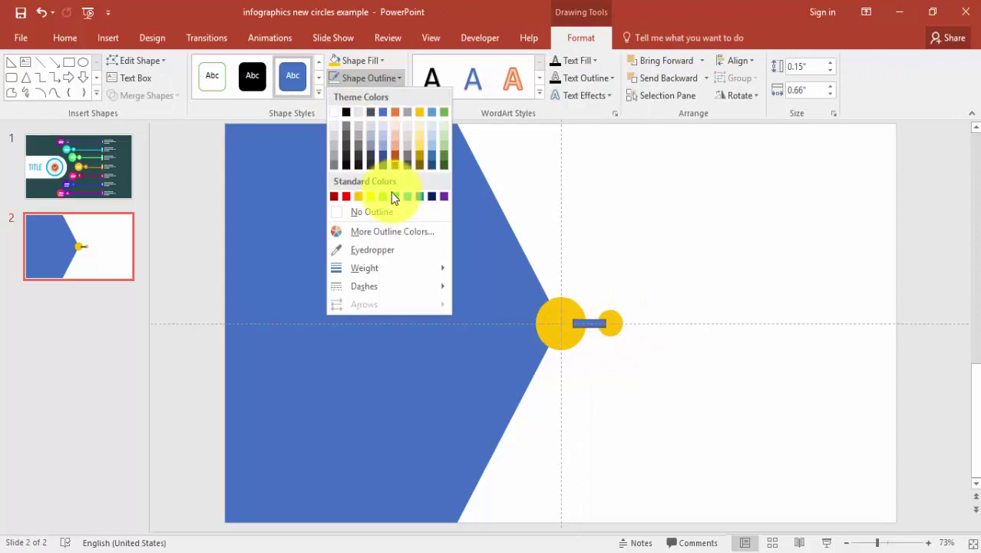
click(391, 208)
click(364, 61)
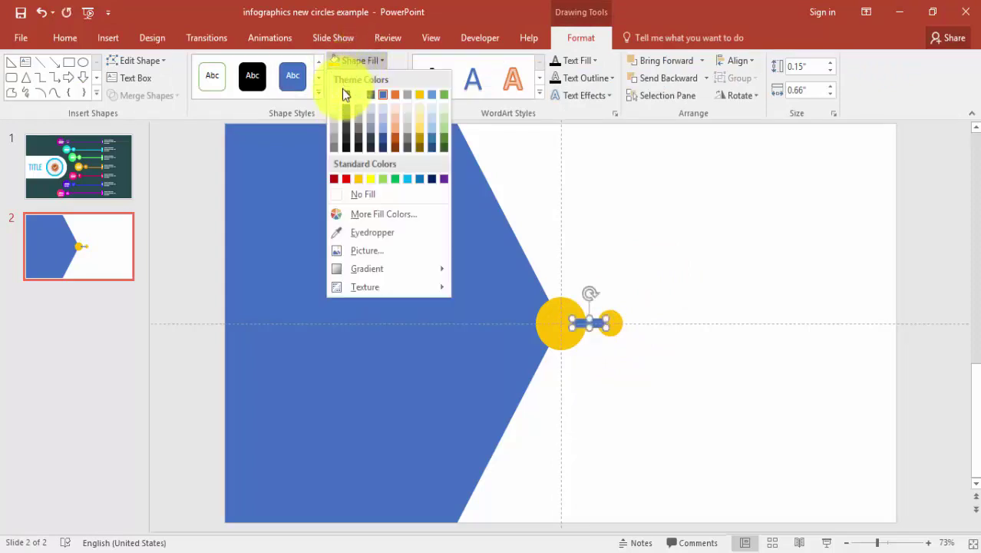
click(358, 178)
click(635, 298)
- Select both circles and the bar, align them middle, and union them into one shape
click(614, 321)
drag(693, 379, 502, 263)
click(734, 61)
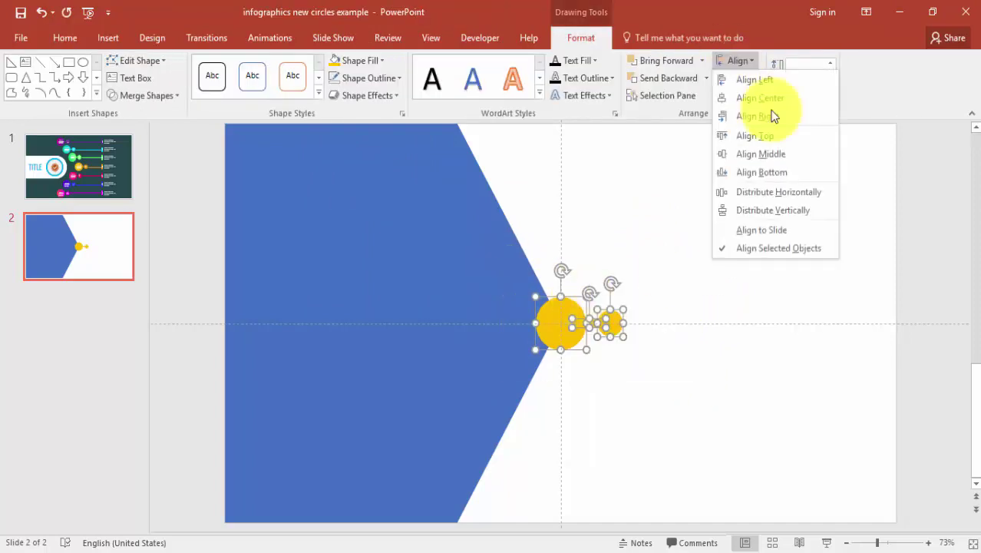
click(783, 155)
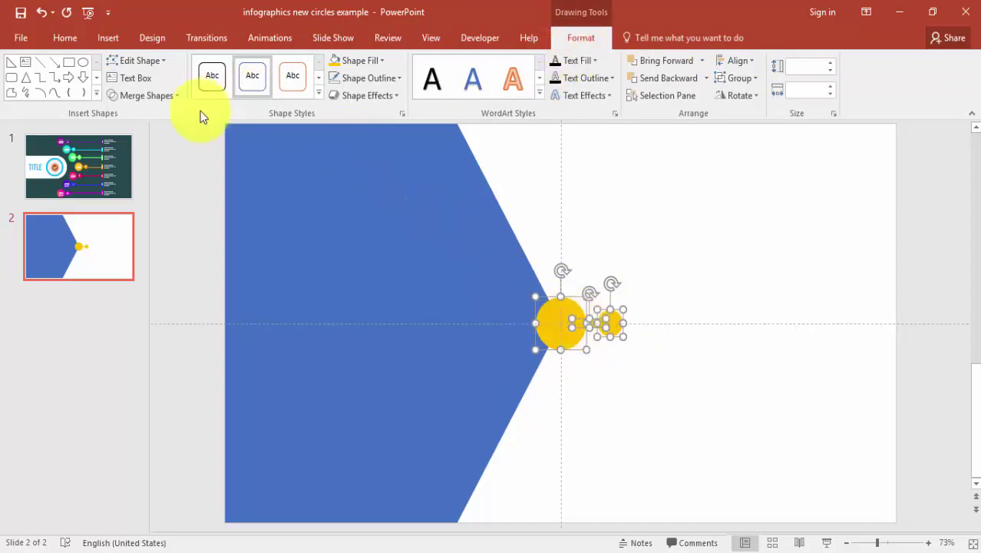
click(148, 96)
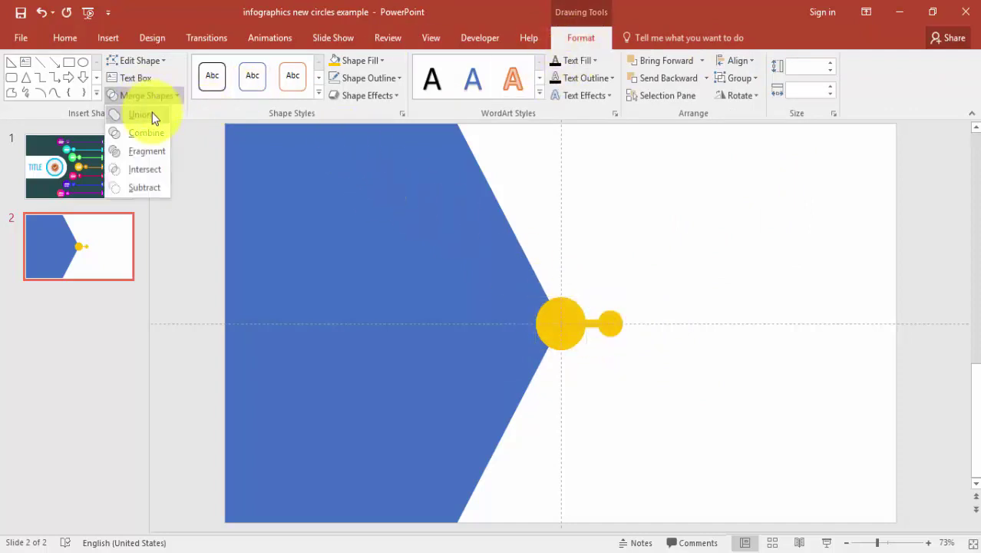
click(152, 114)
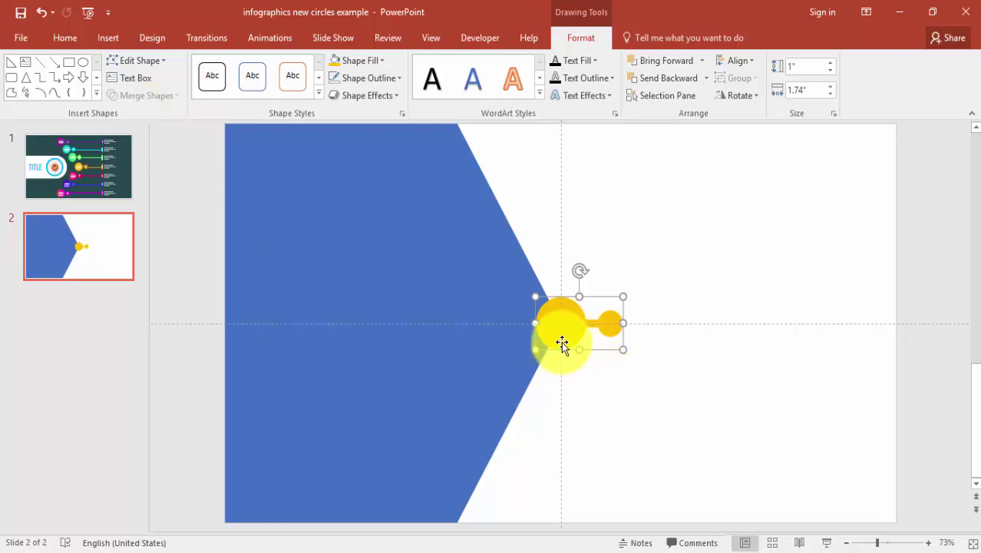
- Make seven copies of the circle-and-stem shape and arrange them in an arc along the blue shape's edge
drag(562, 345, 474, 157)
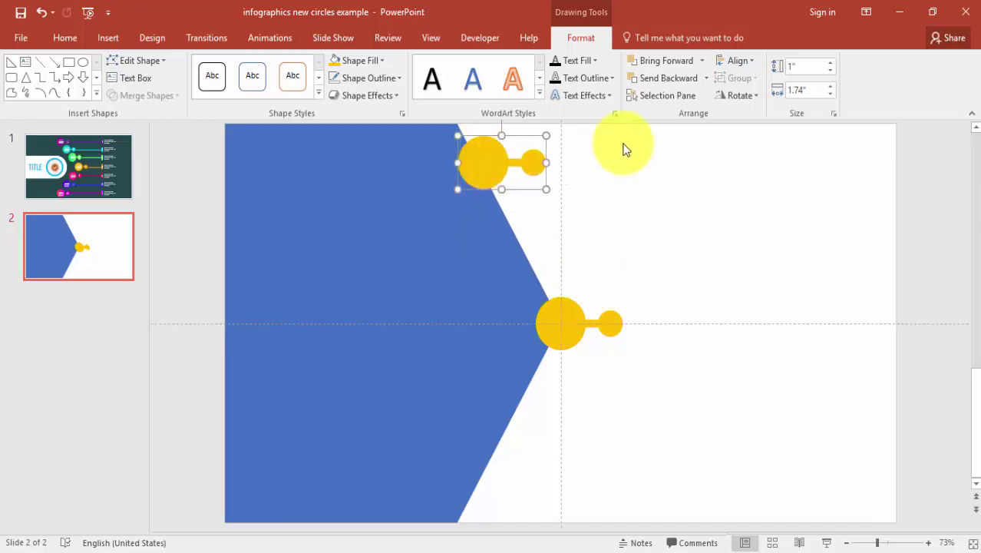
scroll(602, 163, up, 3)
drag(430, 201, 525, 366)
scroll(579, 358, down, 3)
key(ctrl+d)
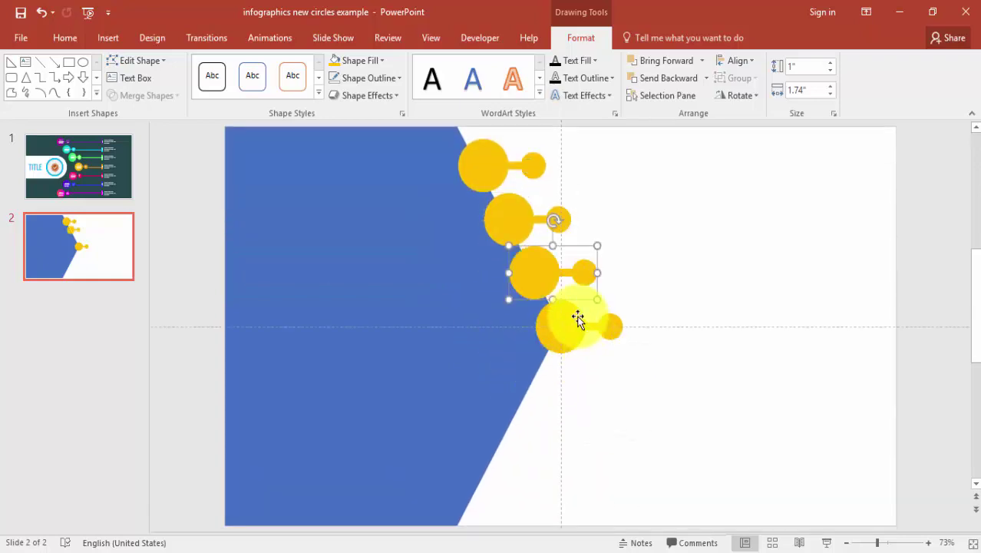
drag(566, 333, 520, 260)
scroll(537, 472, down, 3)
click(427, 482)
scroll(606, 243, up, 3)
drag(508, 437, 542, 383)
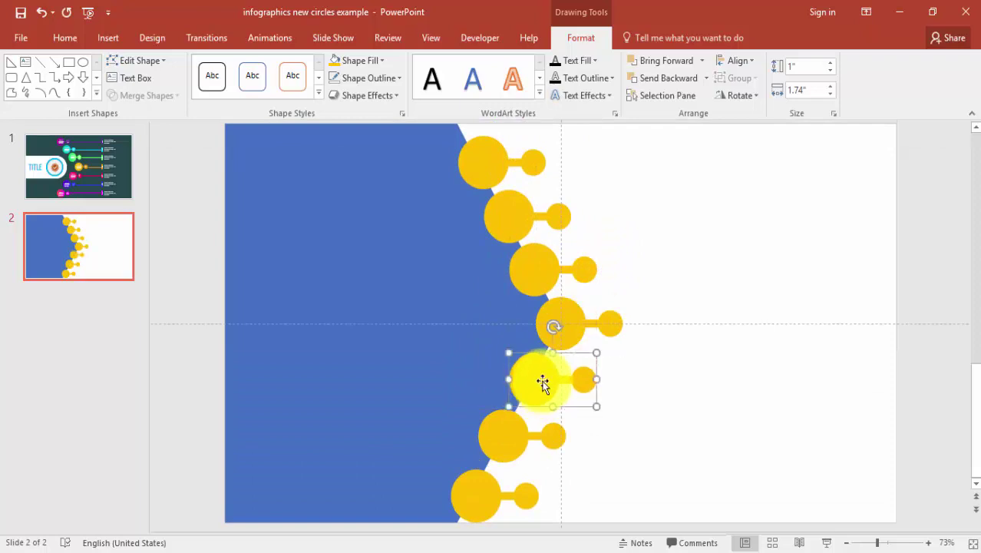
click(689, 374)
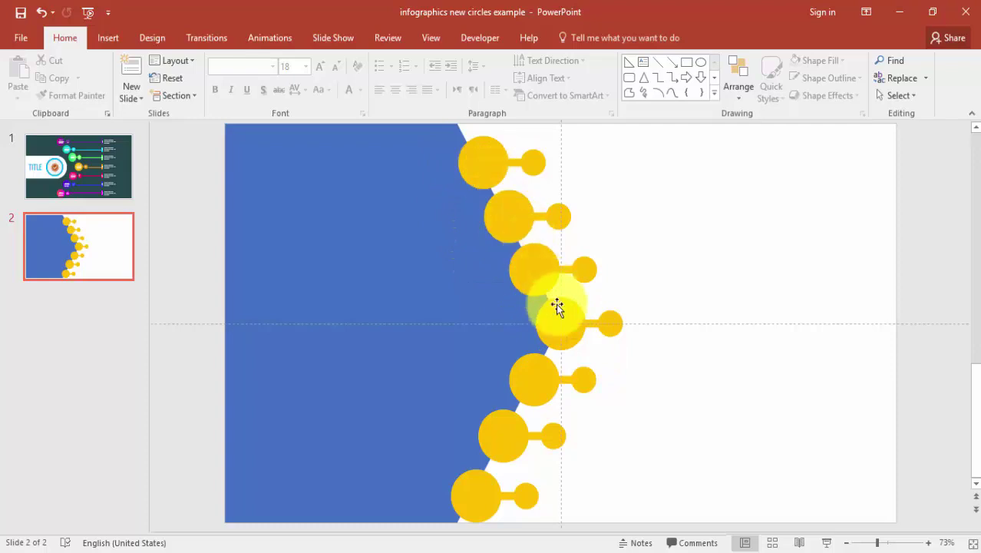
- Delete the blue background shape from slide 2, then compare against slide 1 and return
click(478, 496)
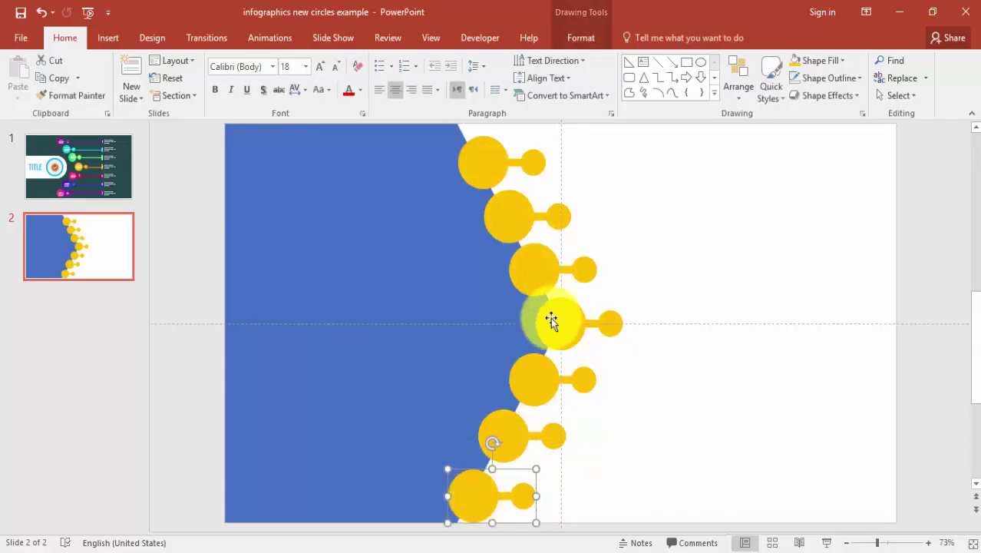
click(467, 340)
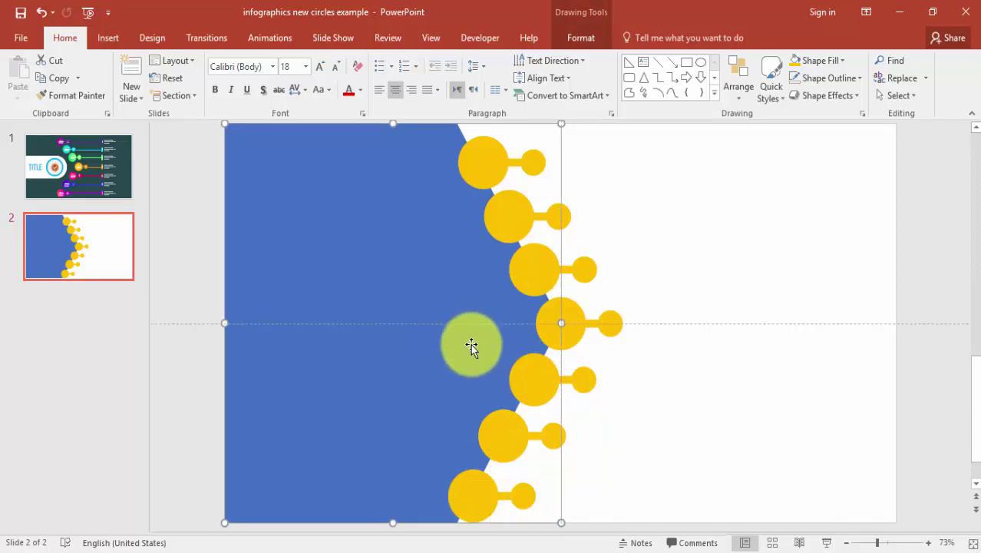
key(Delete)
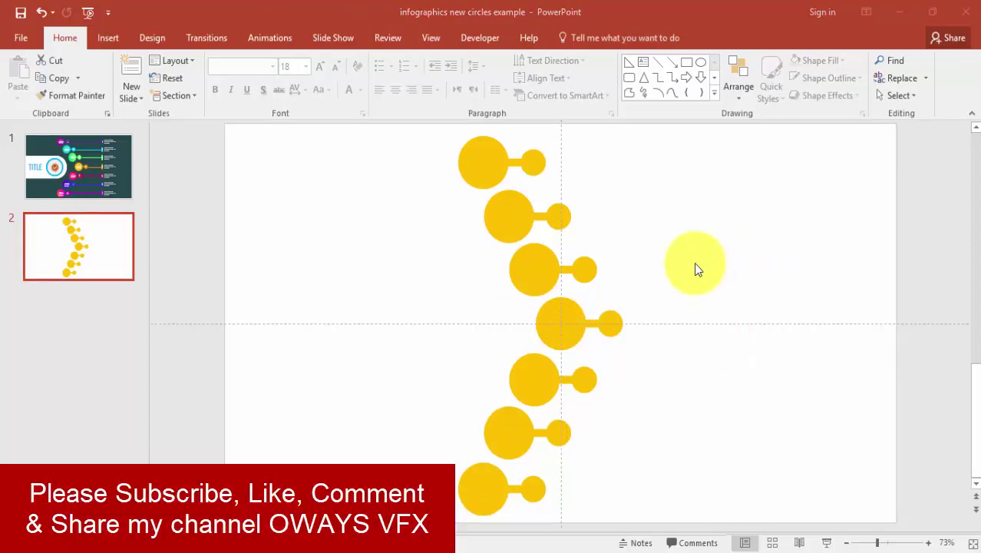
click(69, 172)
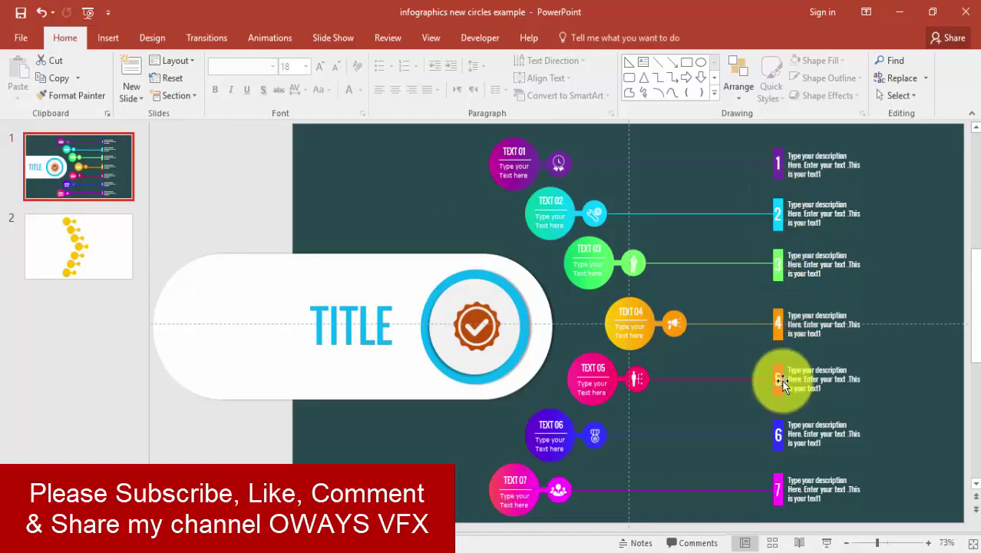
click(108, 244)
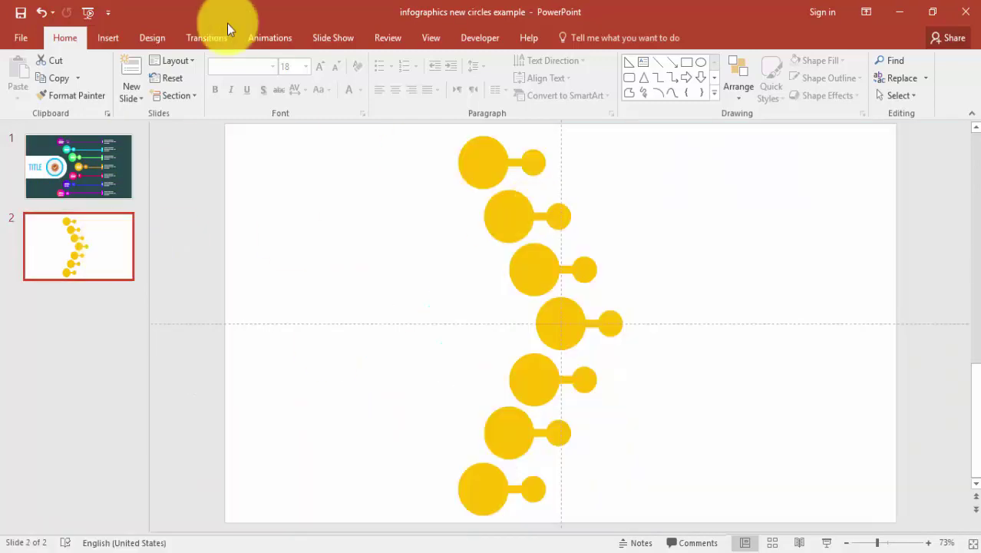
- Draw a small tag rectangle with no outline at the slide's upper right
click(108, 40)
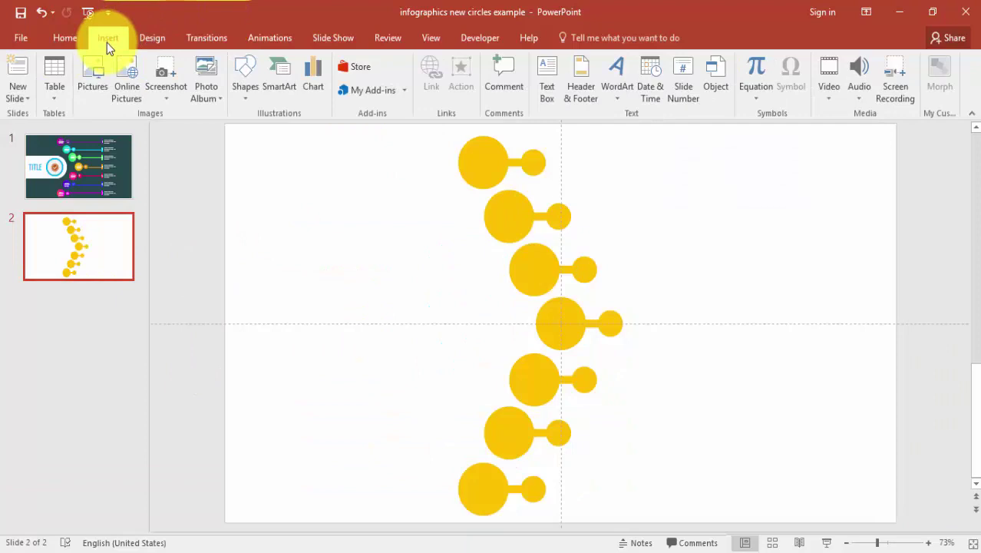
click(240, 95)
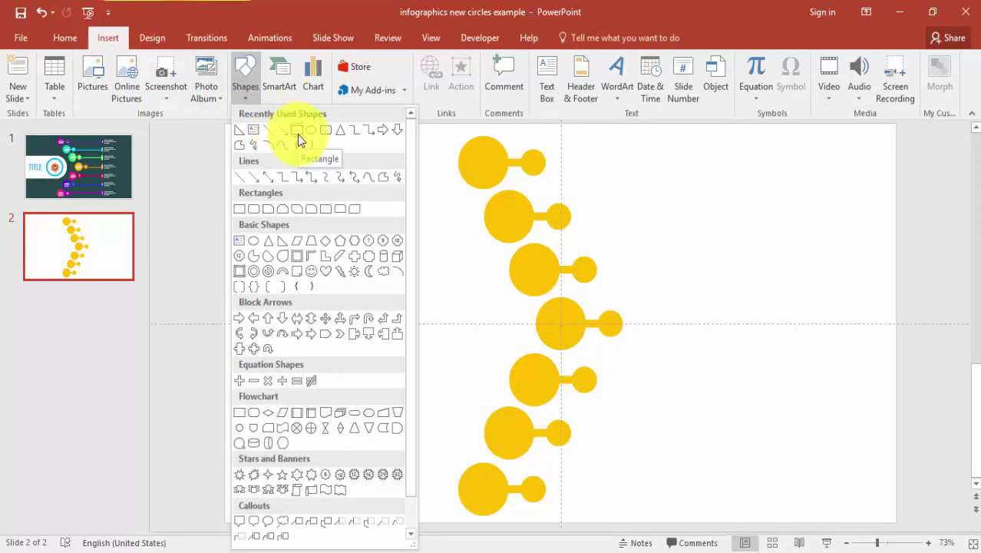
click(298, 132)
drag(752, 137, 762, 171)
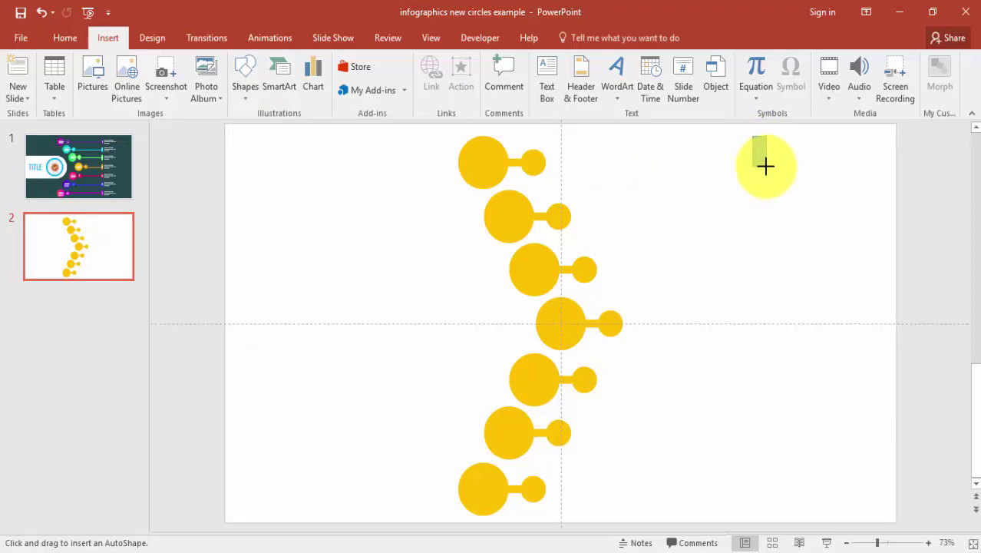
drag(764, 166, 766, 167)
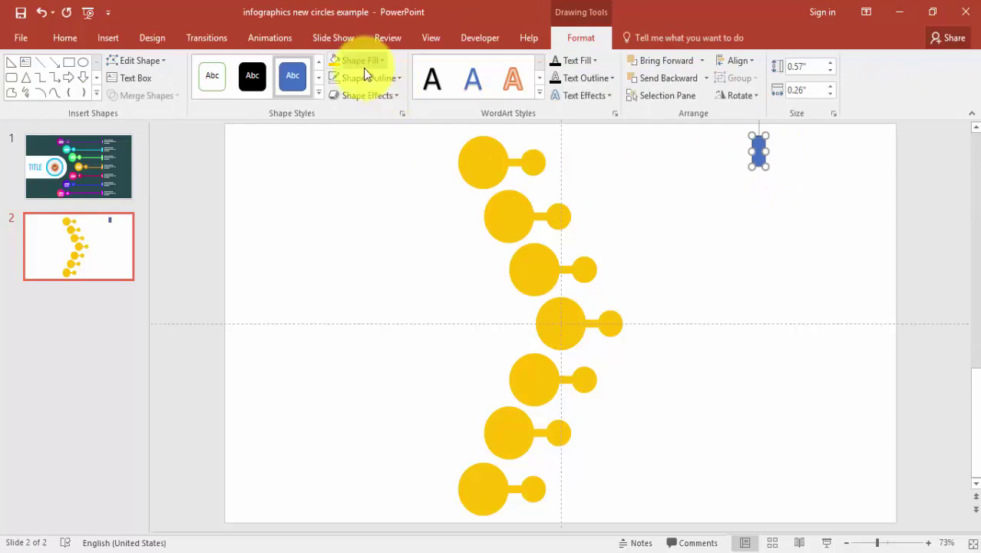
click(362, 78)
click(385, 208)
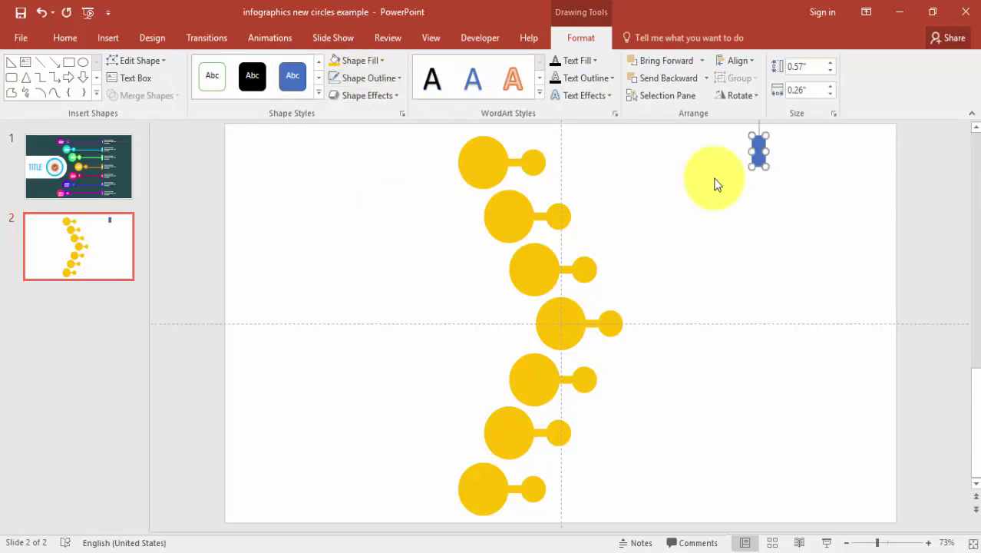
click(716, 184)
- Add a text box containing '1' in bold Oswald font
click(111, 40)
click(558, 72)
click(761, 211)
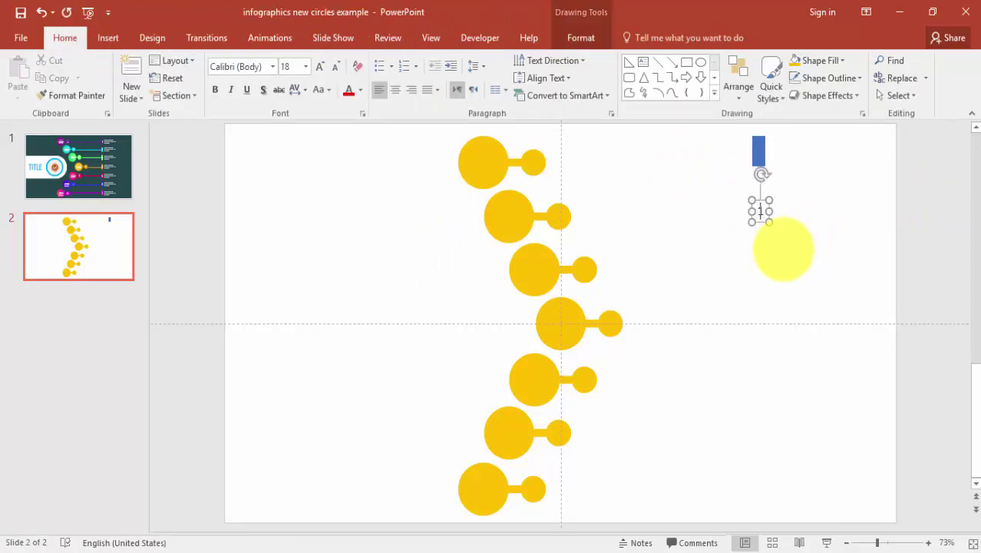
text(1)
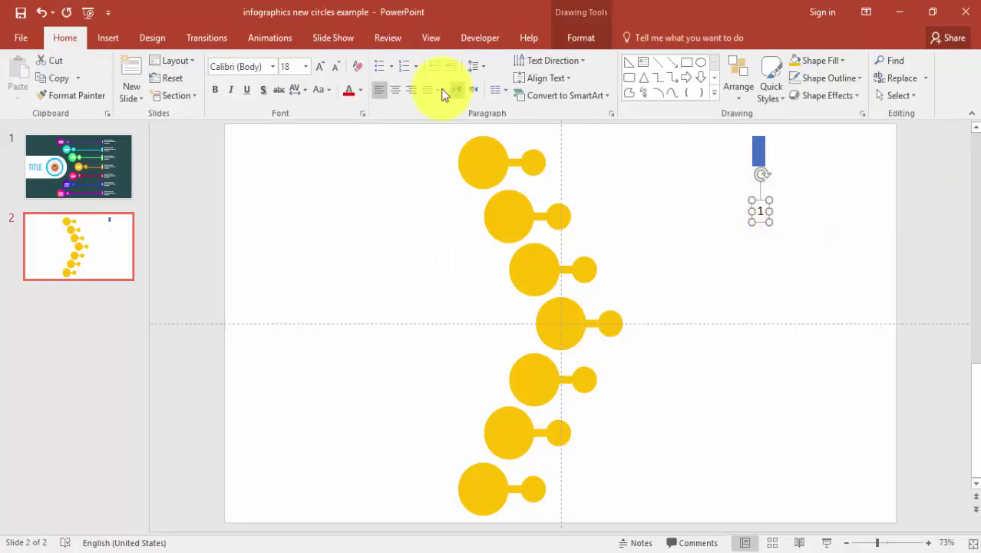
click(238, 66)
text(Oswald)
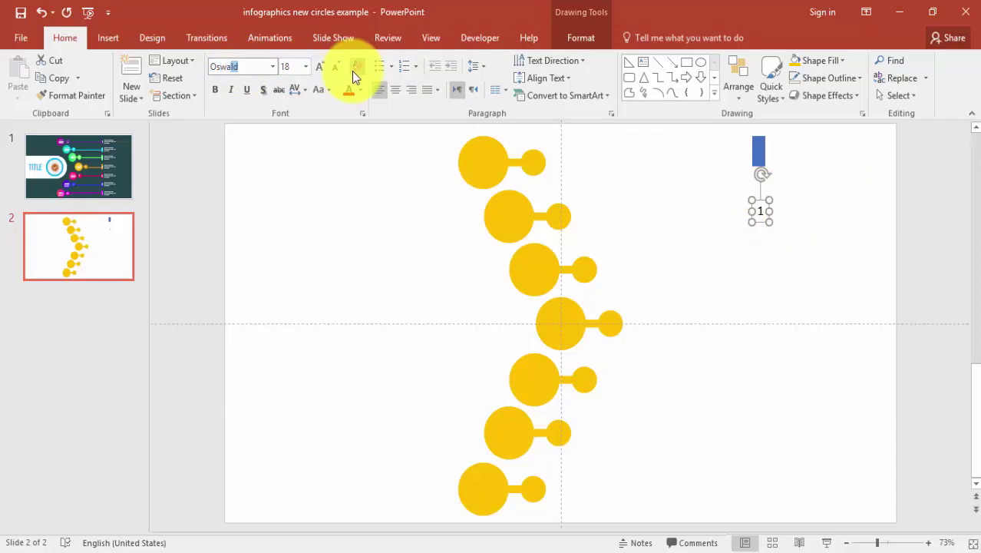
key(Return)
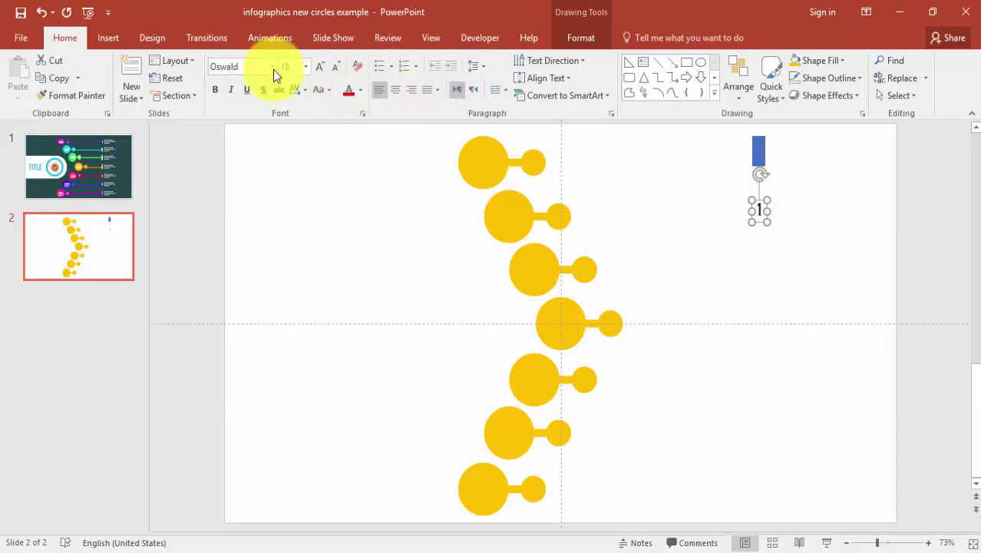
click(215, 90)
- Move the '1' onto the tag, enlarge it to 24 pt and make it white
drag(765, 201, 759, 151)
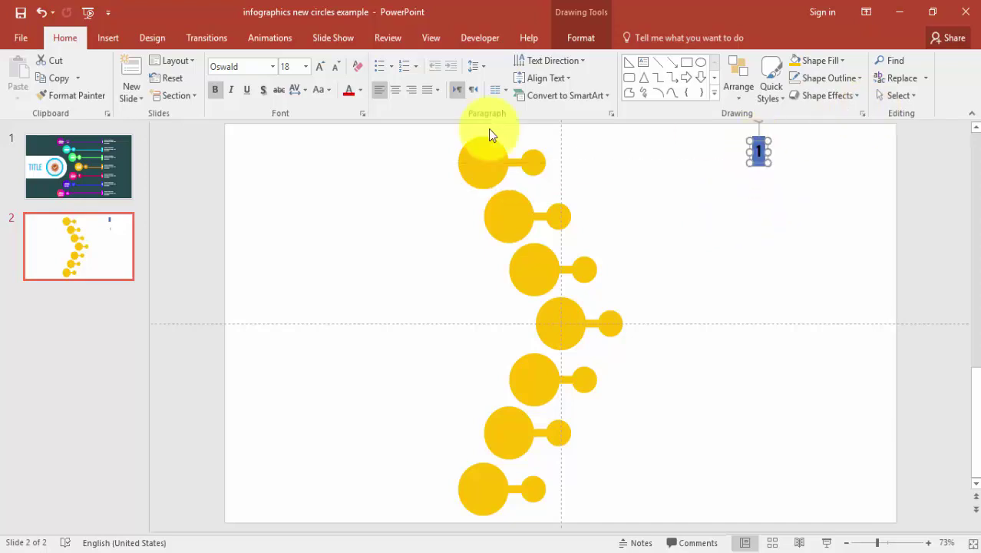
click(320, 67)
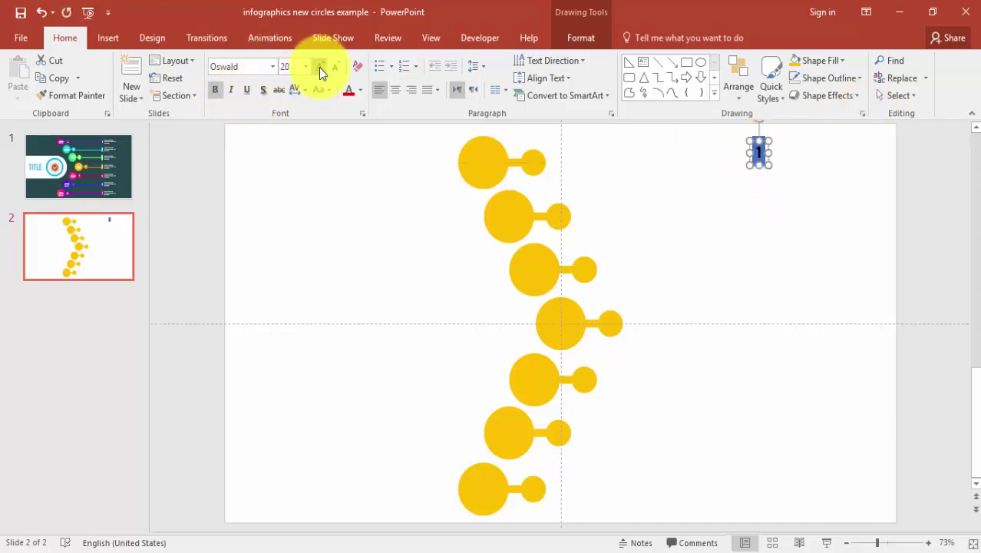
click(318, 67)
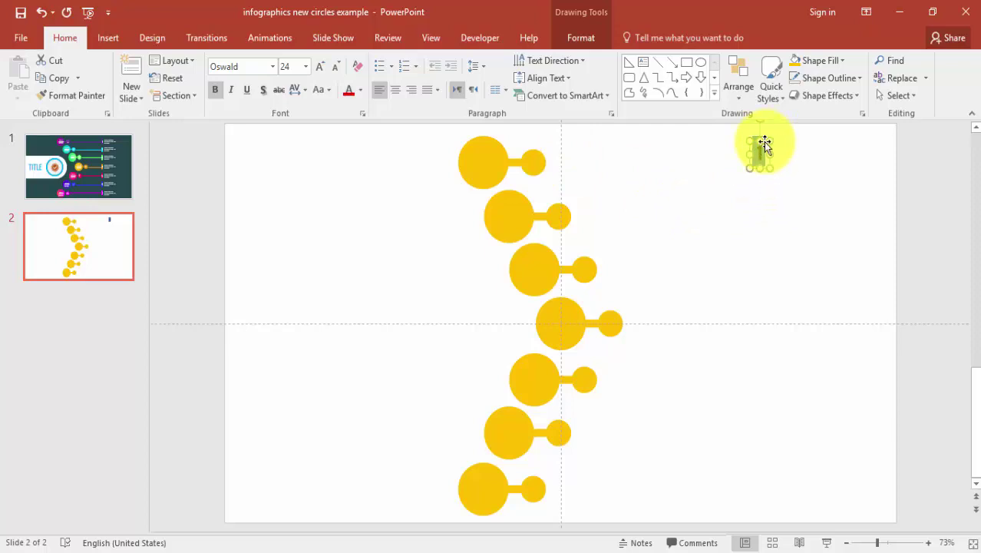
drag(764, 138, 764, 137)
click(811, 197)
click(765, 151)
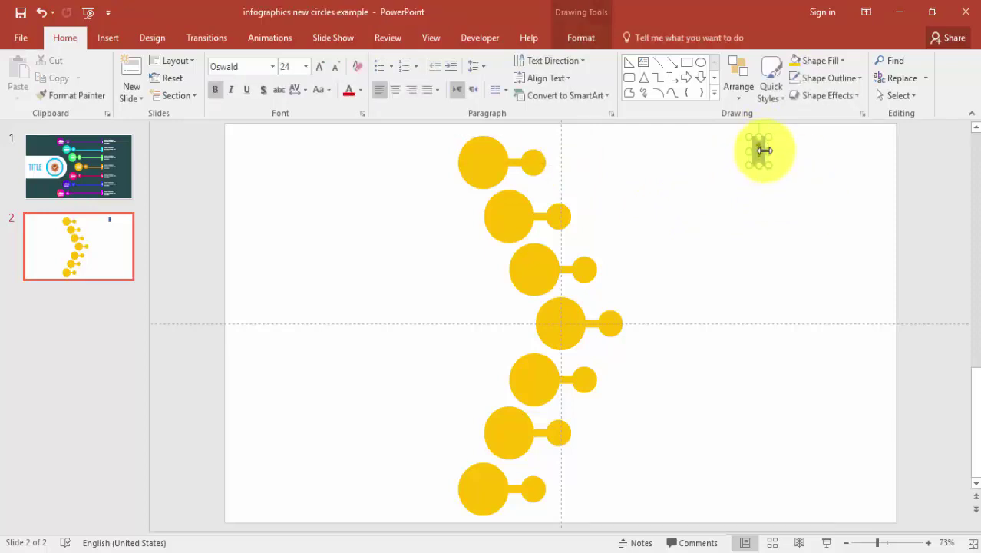
double_click(769, 146)
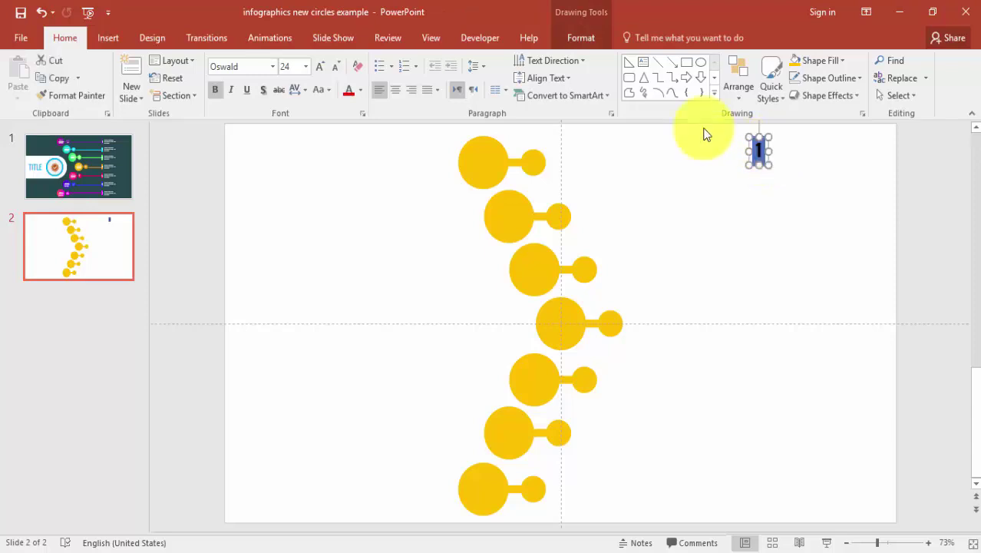
click(362, 91)
click(355, 125)
click(742, 201)
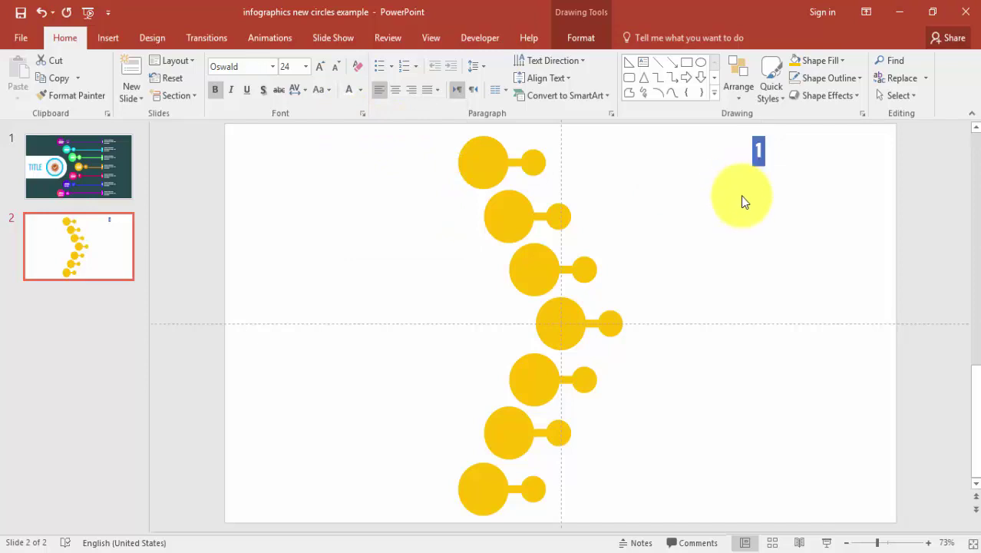
- Reposition the '1' text box so it sits centred on the blue tag
click(764, 151)
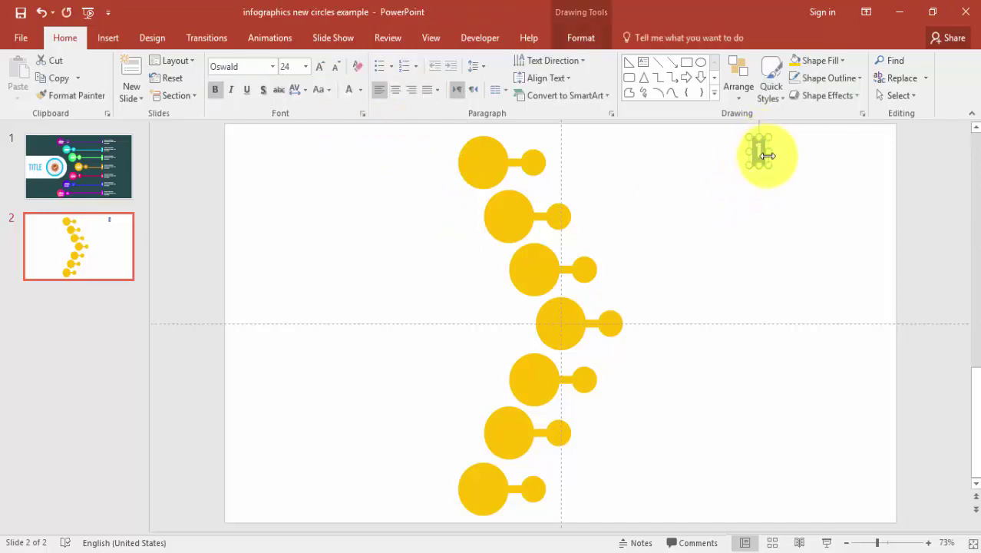
drag(768, 148, 765, 169)
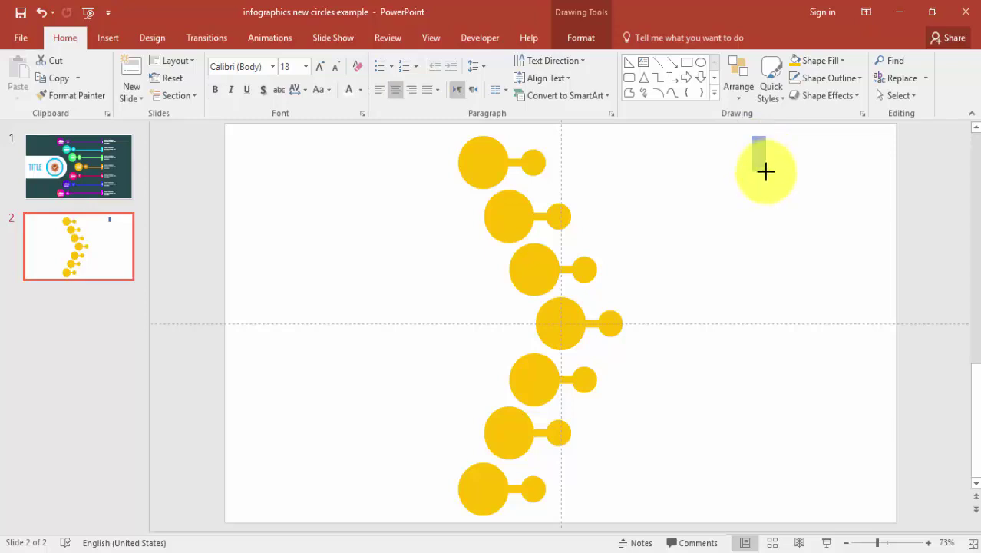
drag(766, 171, 766, 171)
click(714, 165)
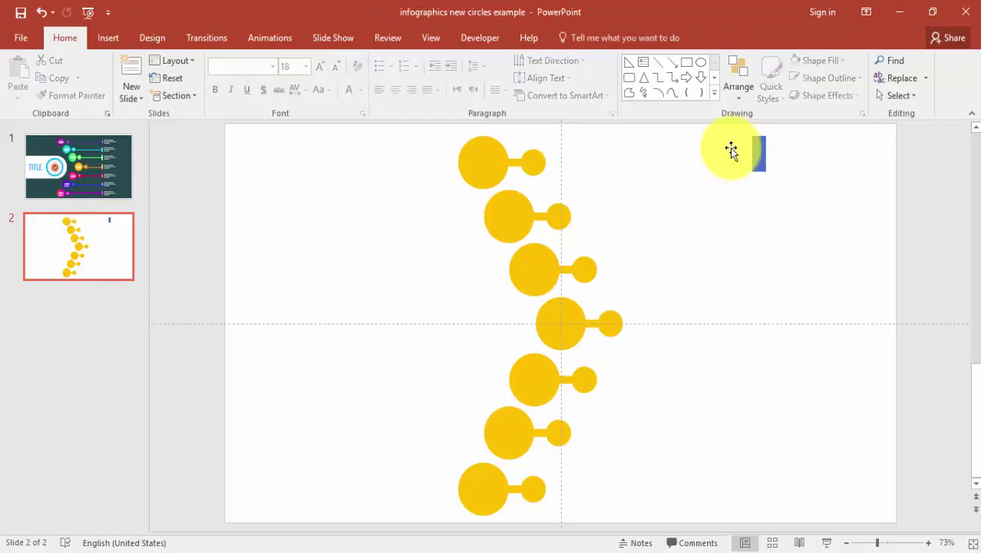
click(738, 149)
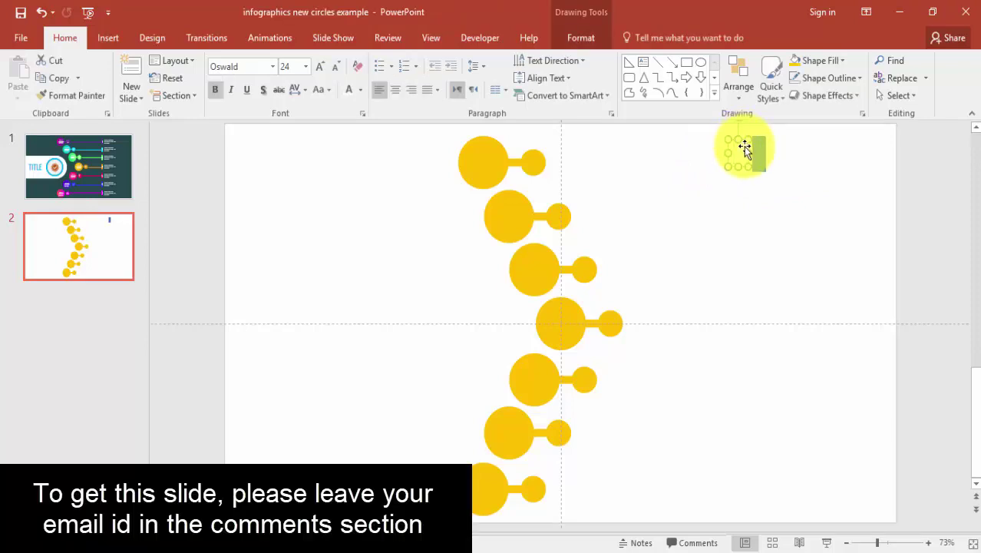
mouse_move(751, 146)
mouse_down()
mouse_move(765, 150)
mouse_move(720, 124)
mouse_up()
click(797, 164)
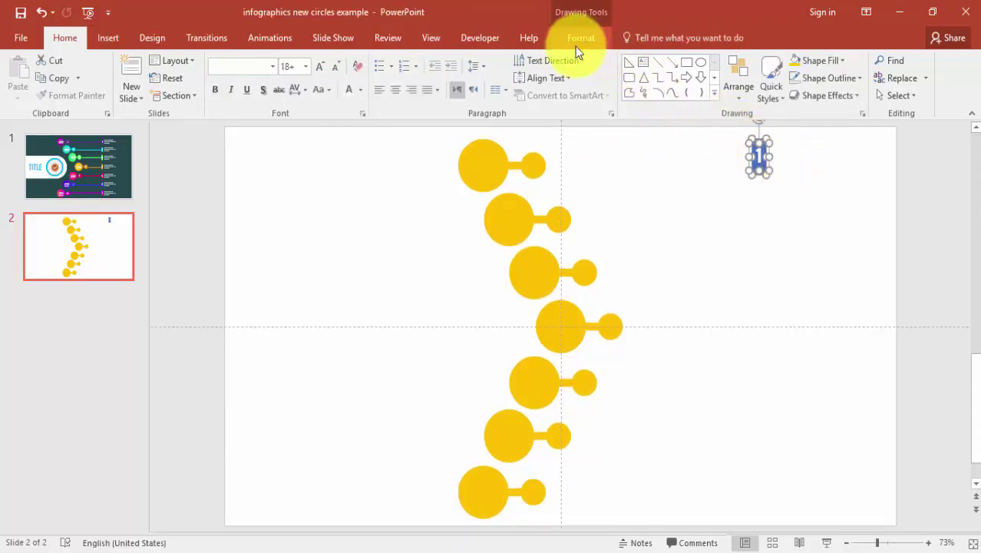
right_click(767, 153)
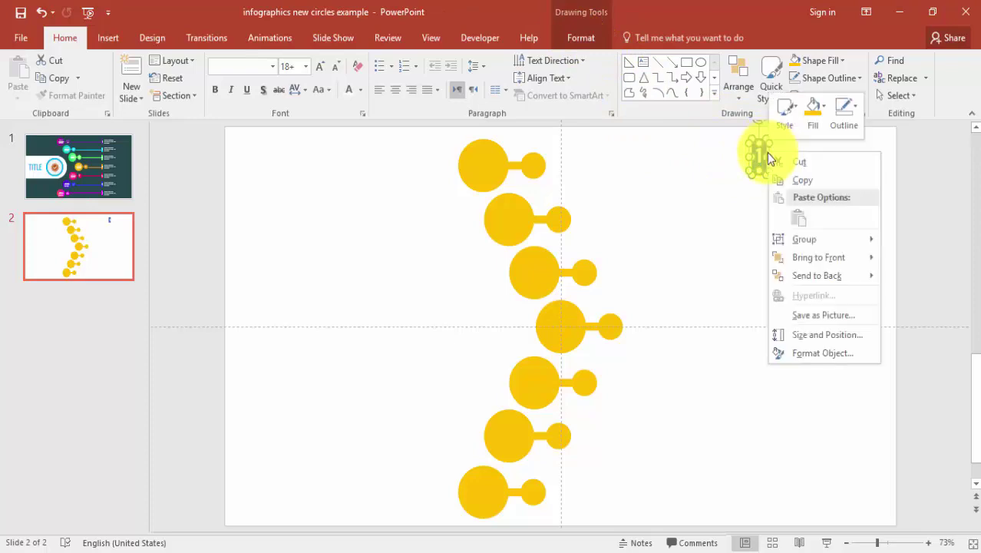
mouse_move(843, 239)
click(900, 240)
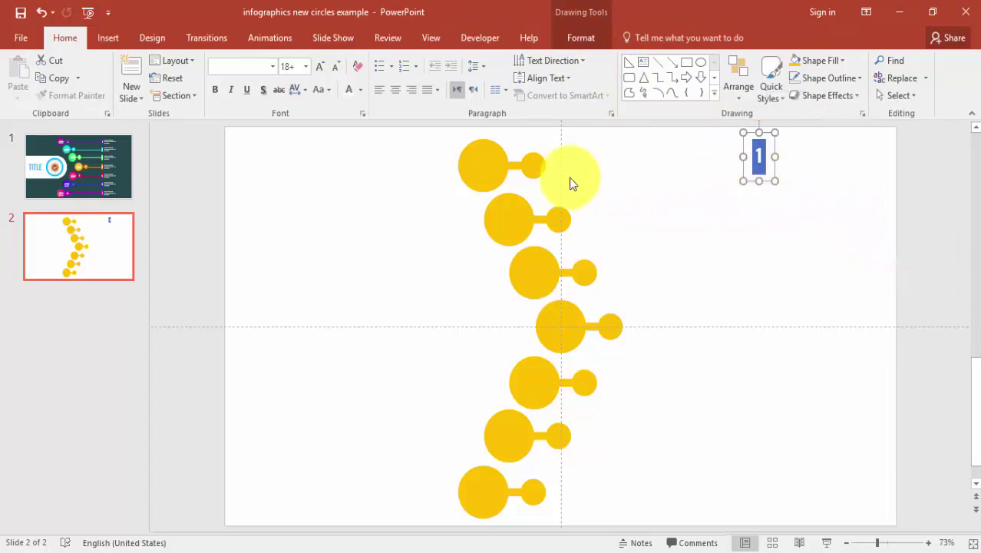
click(112, 37)
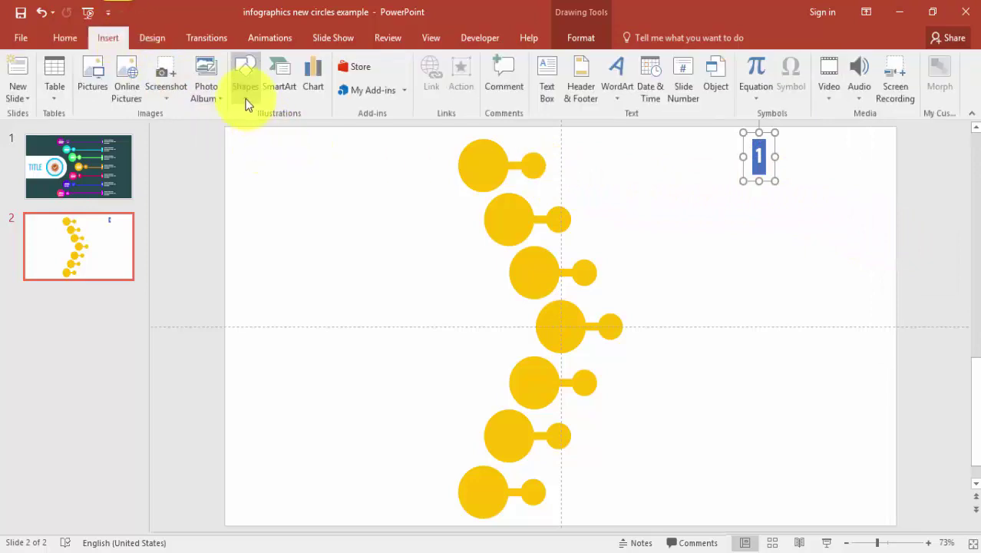
- Draw a trial line from the top circle to tag 1, then undo it
click(245, 88)
click(267, 135)
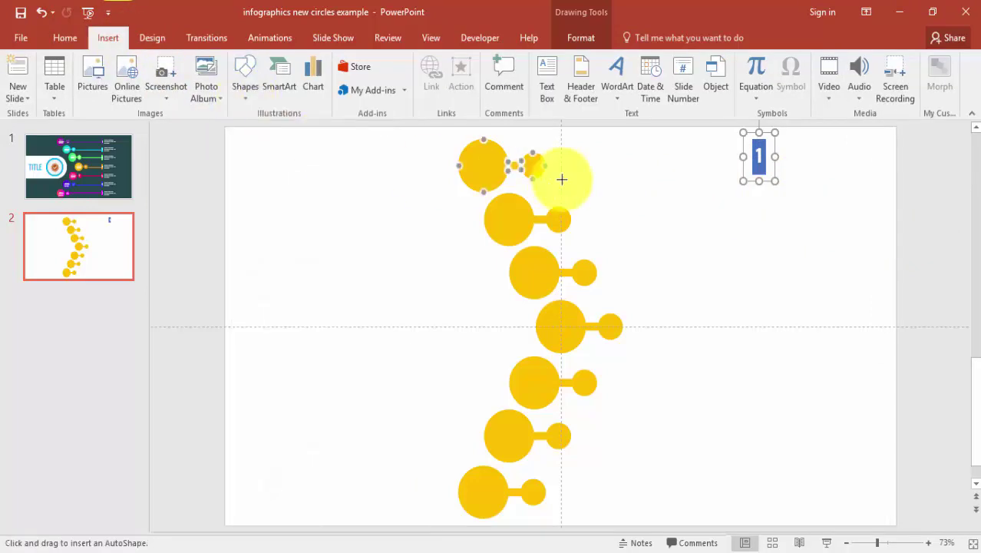
mouse_move(541, 164)
mouse_down()
mouse_move(747, 157)
mouse_move(746, 167)
mouse_move(721, 166)
mouse_move(747, 156)
mouse_move(698, 188)
mouse_up()
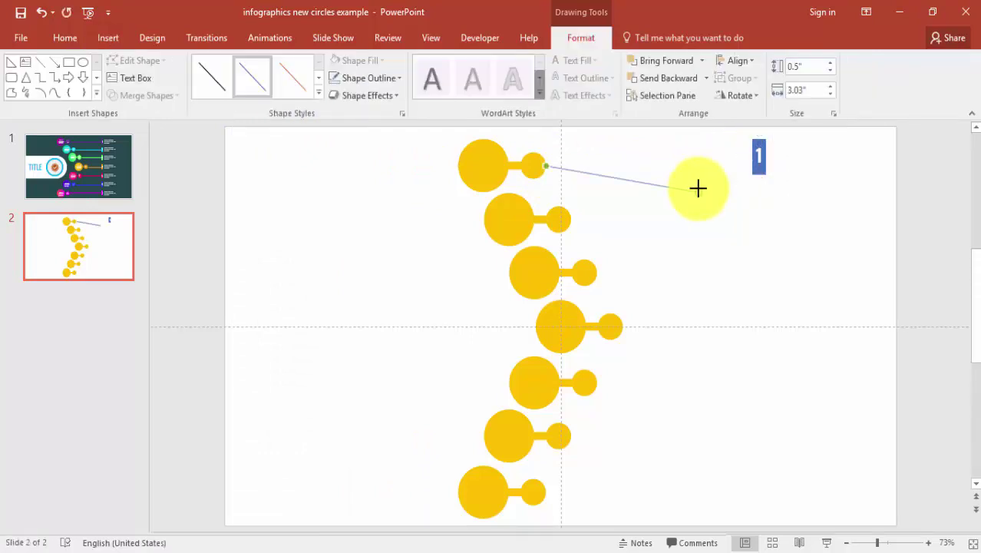
key(ctrl+z)
- Align tag 1 to the middle of the top circle-and-stem shape
click(486, 160)
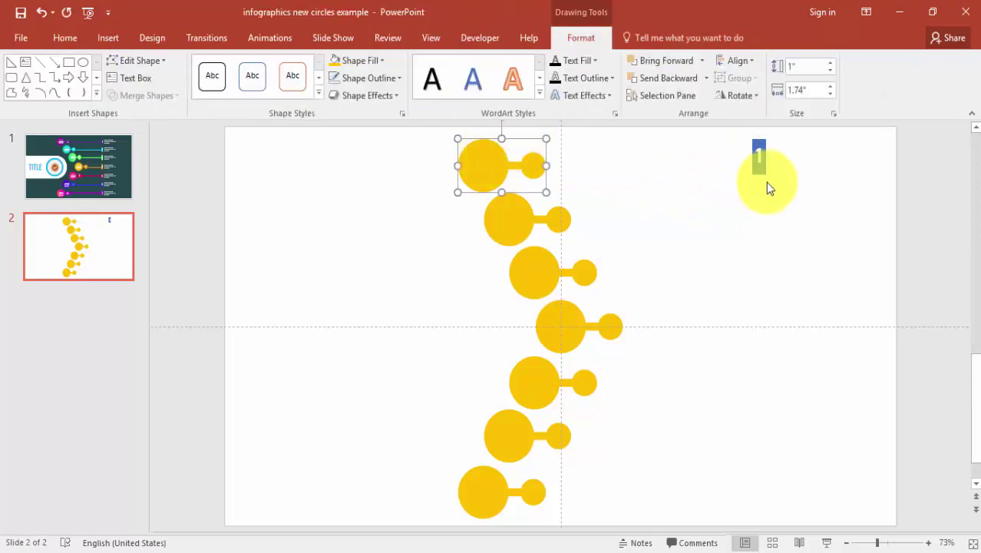
shift+click(764, 169)
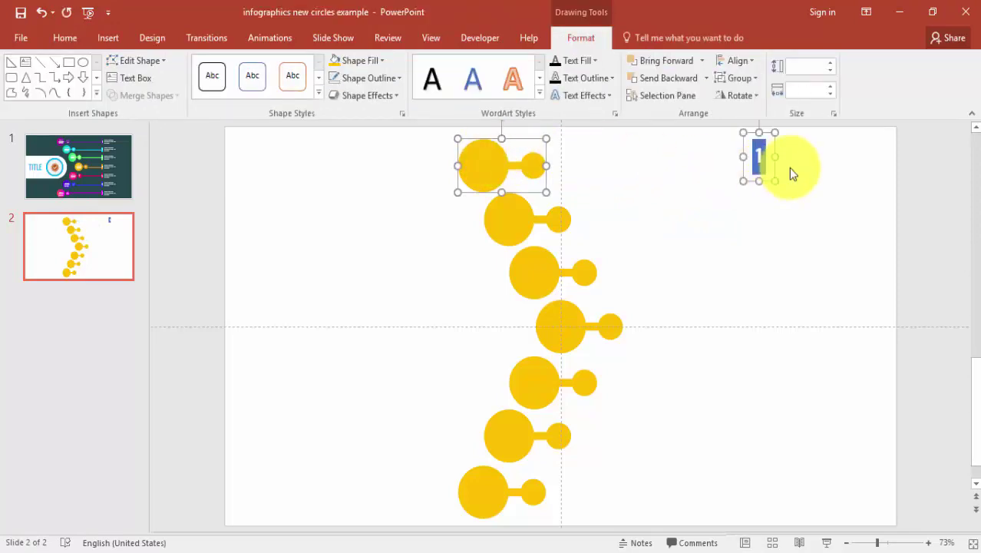
click(739, 61)
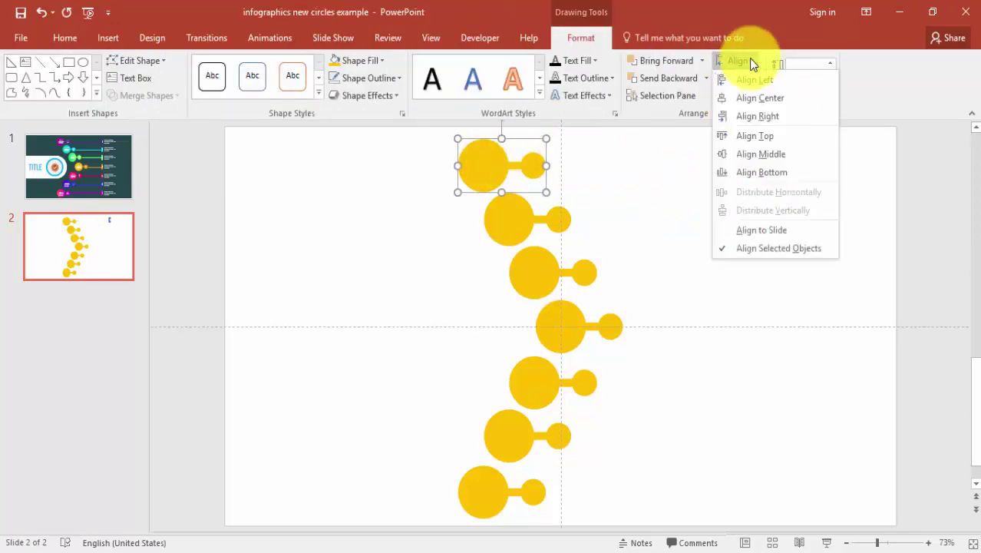
click(794, 154)
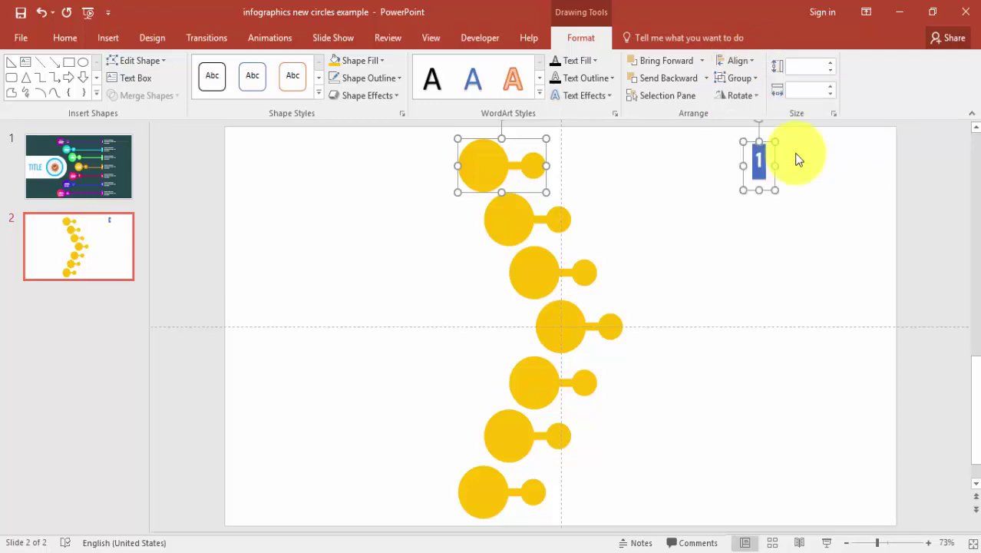
click(705, 181)
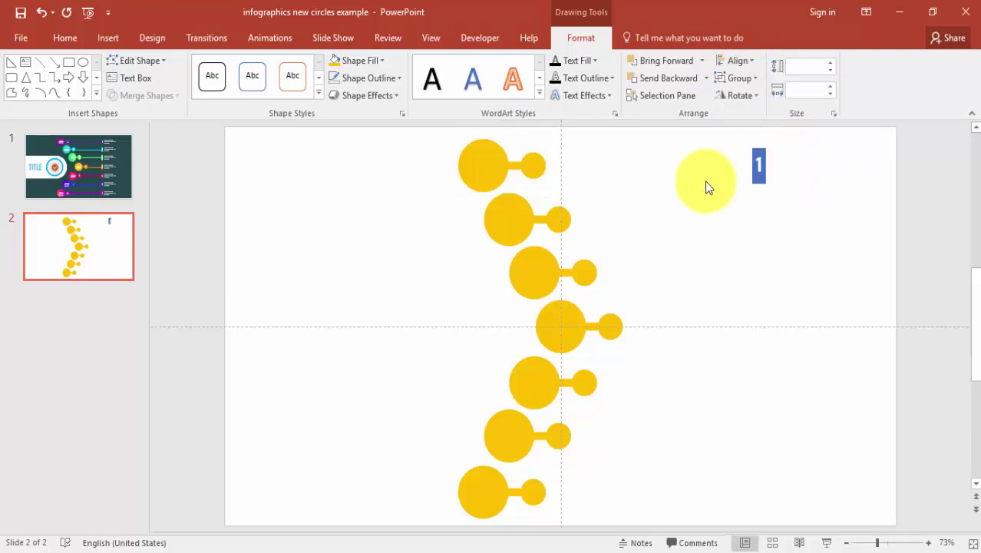
- Join the top circle to tag 1 with a straight line, then select the tag box
click(109, 38)
click(246, 106)
click(296, 143)
drag(510, 161, 752, 167)
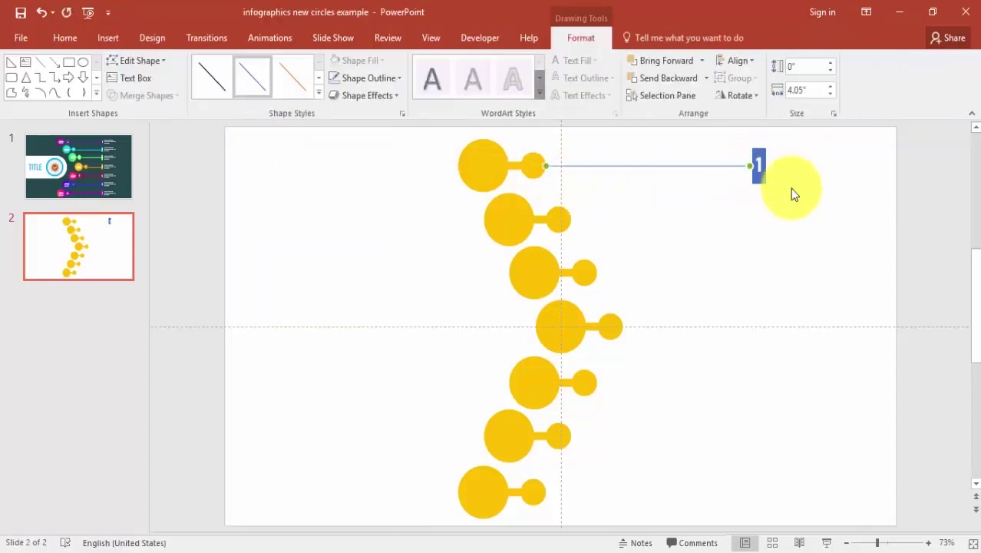
click(790, 204)
click(715, 167)
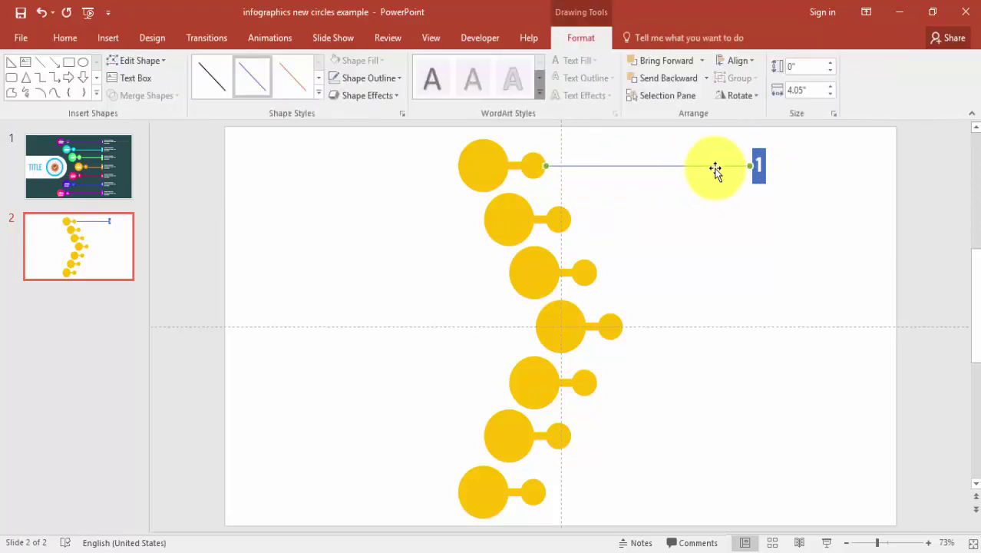
drag(782, 208, 759, 201)
- Align the copied tag with the middle of the second circle shape
click(517, 219)
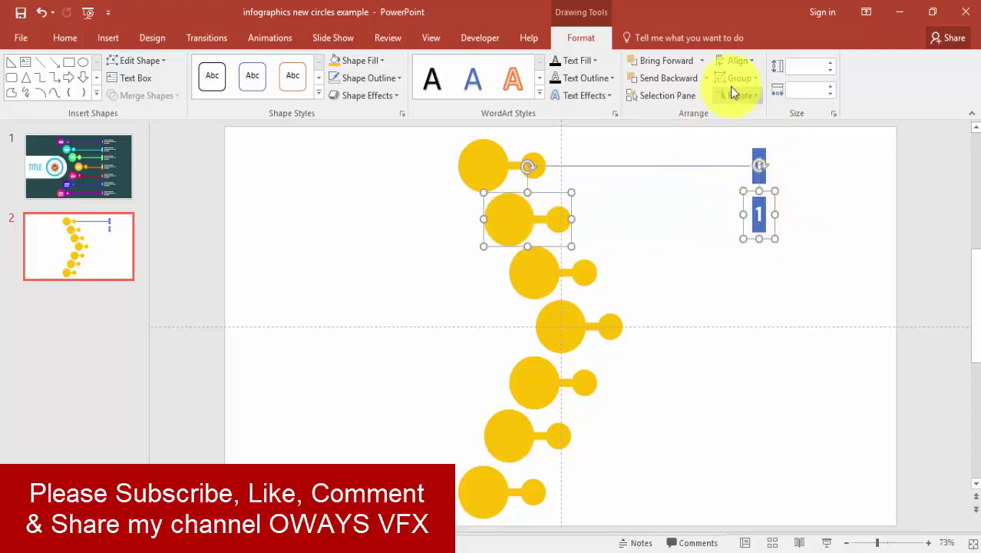
click(738, 62)
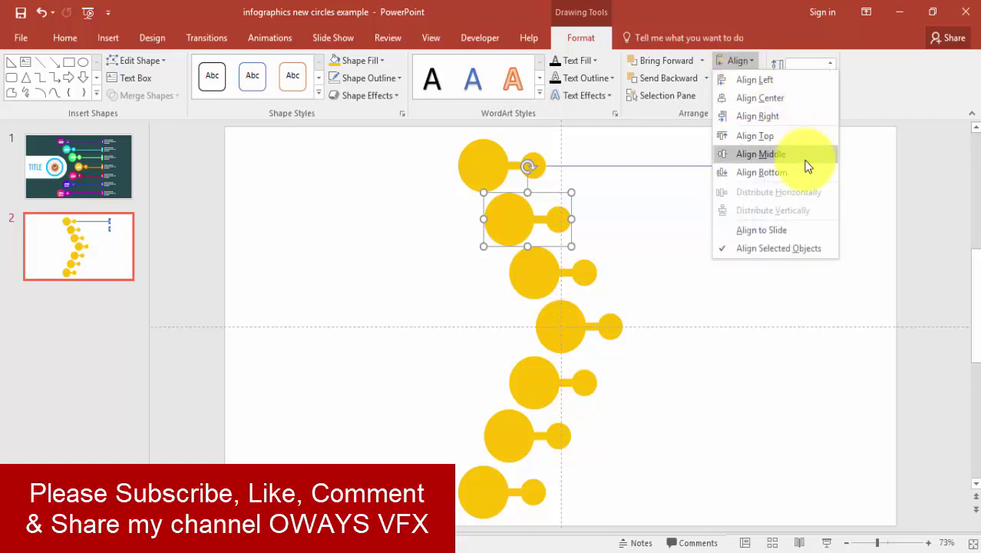
click(807, 162)
click(642, 229)
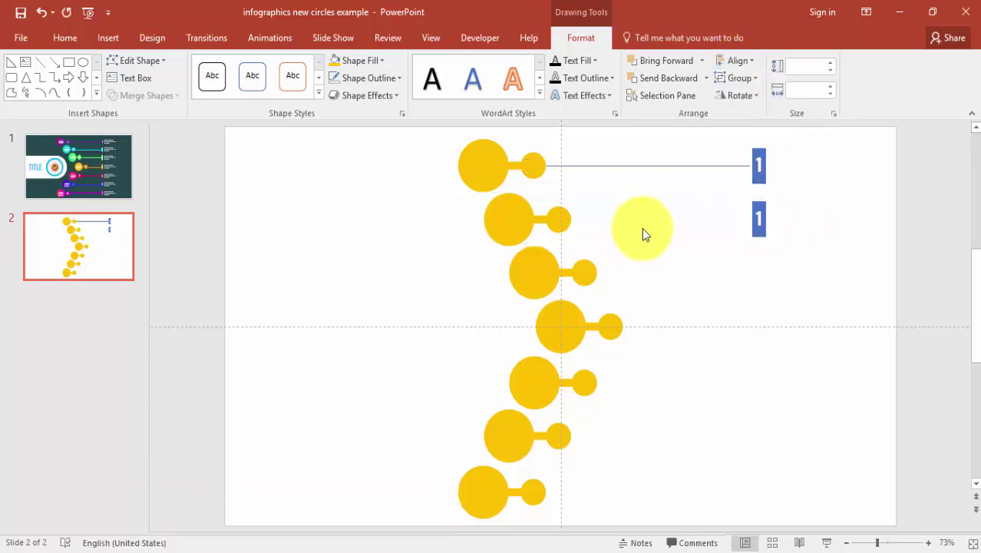
- Draw a straight line from the second circle to the second tag
click(106, 38)
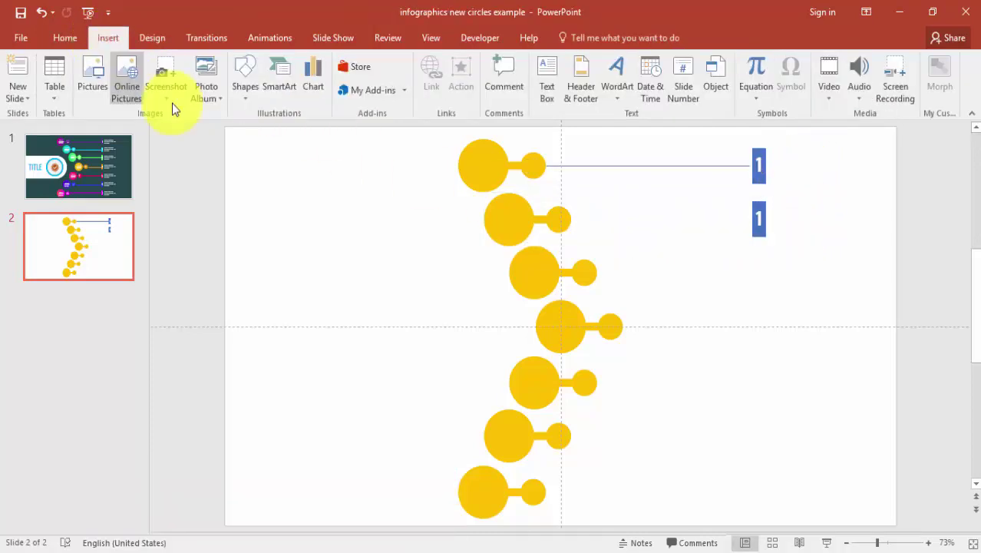
click(246, 84)
click(267, 132)
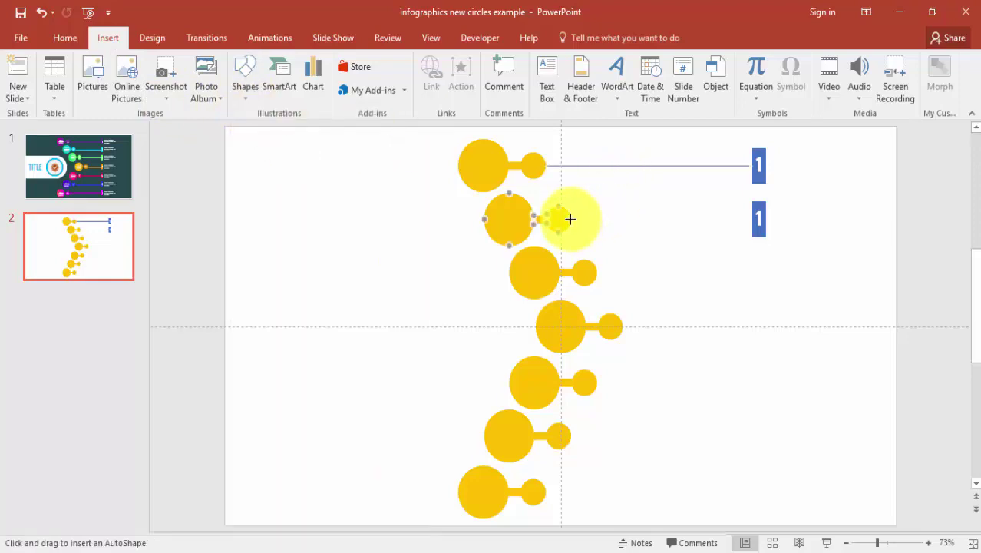
mouse_move(570, 218)
mouse_down()
mouse_move(679, 210)
mouse_move(751, 221)
mouse_up()
click(642, 243)
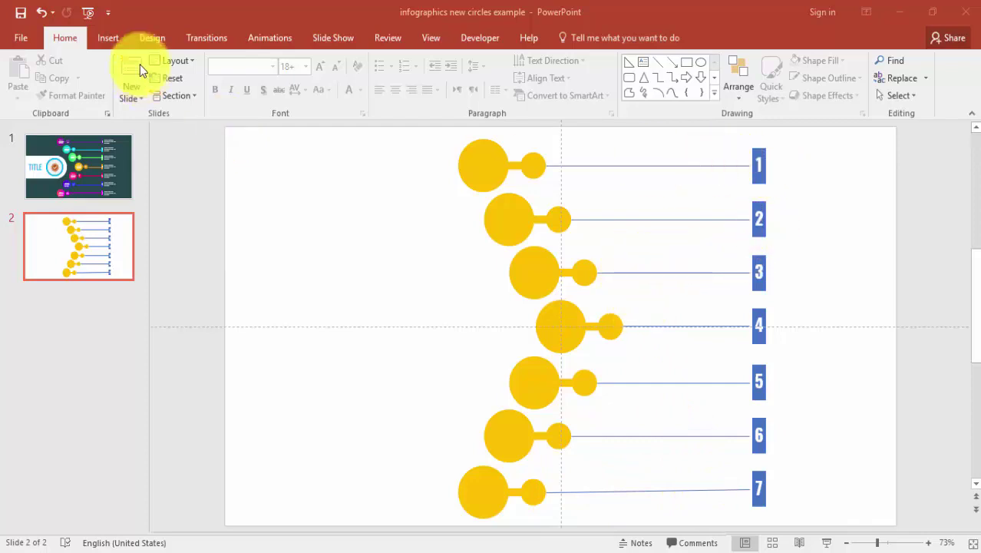
- Add a 'Type your title here' text box at size 14 beside tag 1
click(109, 38)
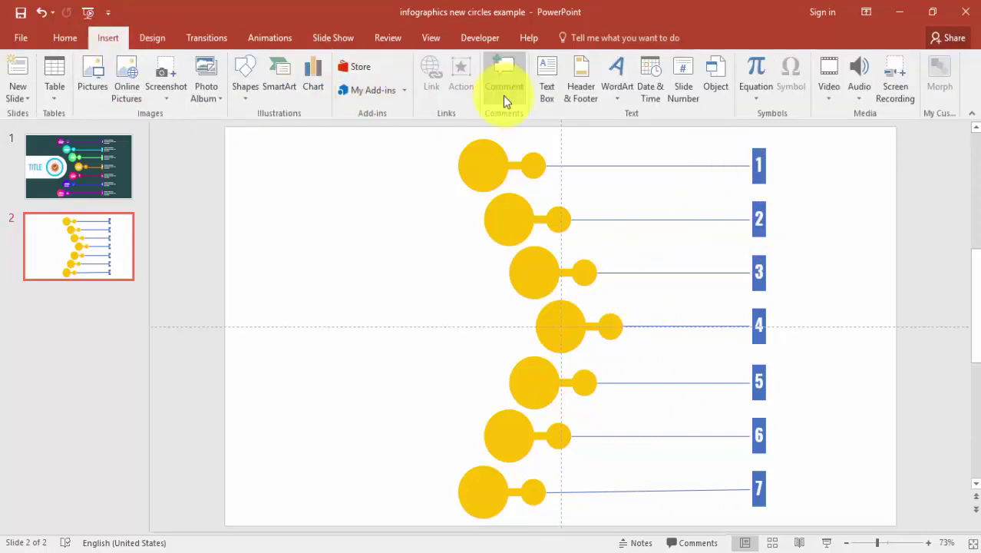
click(545, 77)
click(781, 151)
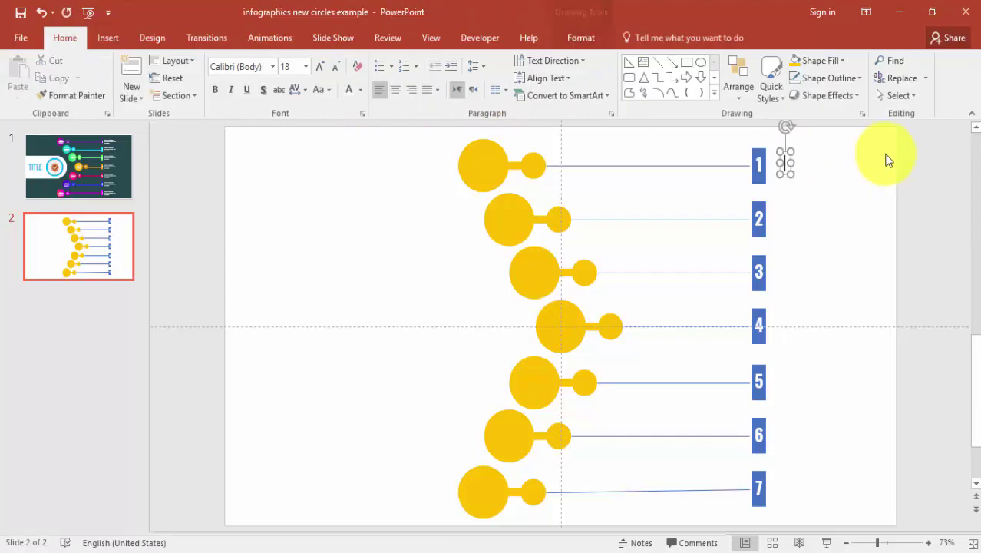
text(Type )
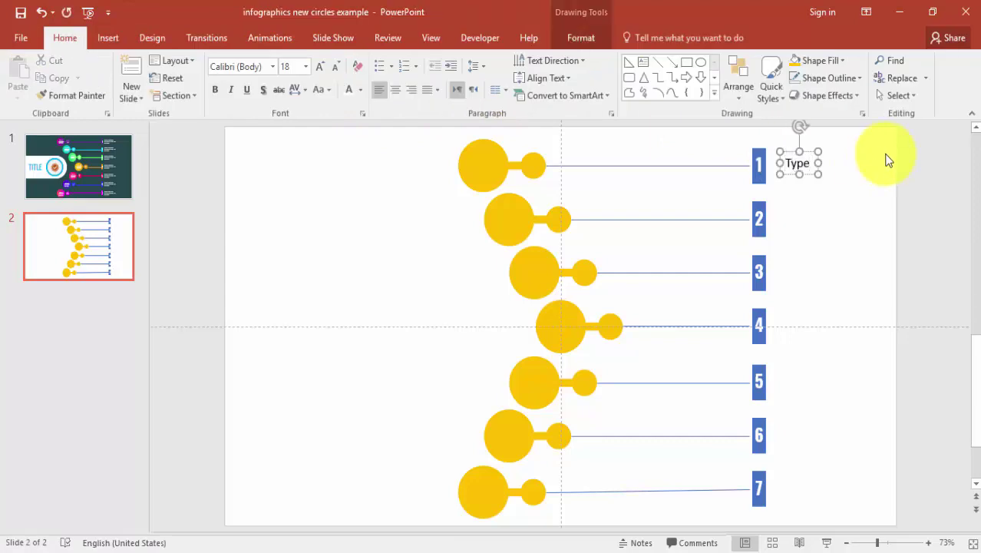
text(your title here)
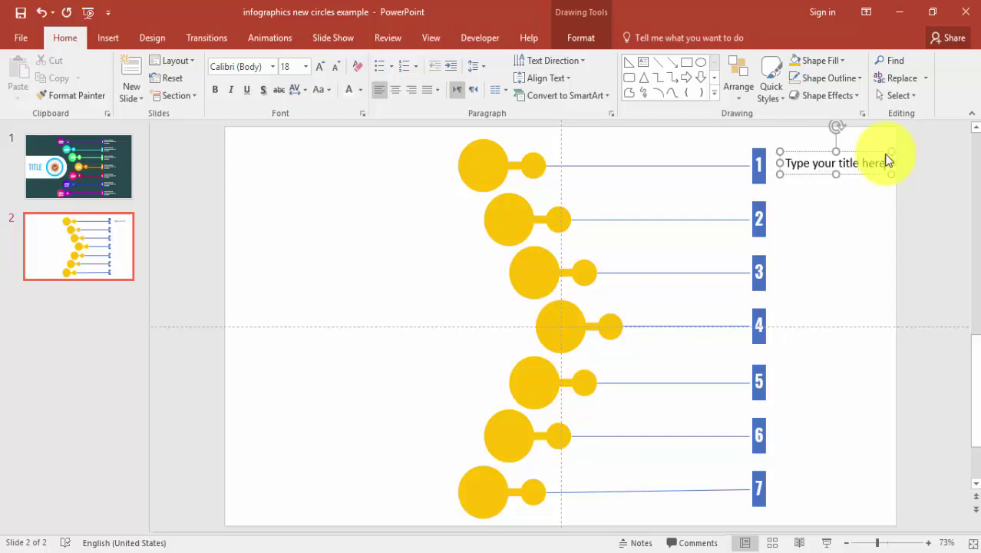
drag(850, 153, 841, 154)
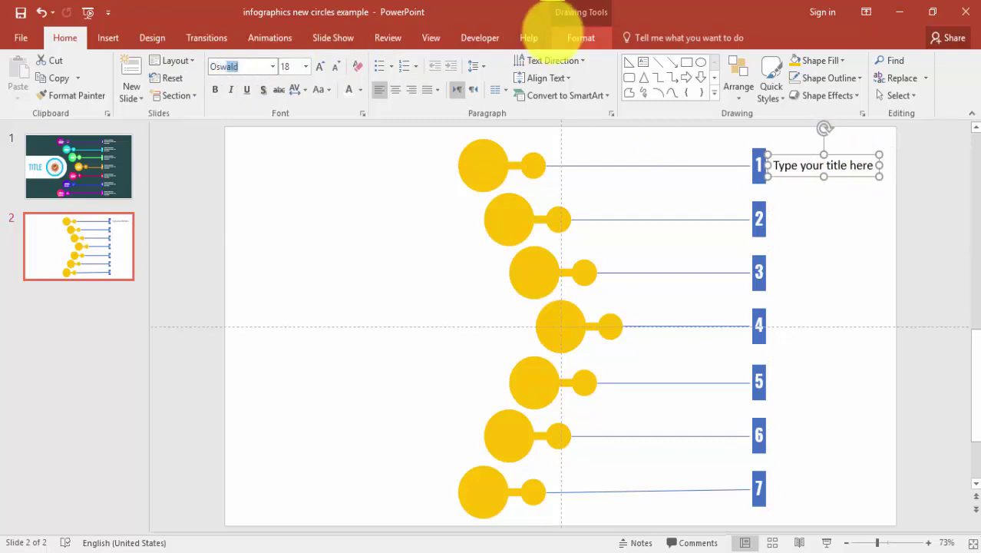
click(336, 69)
click(336, 69)
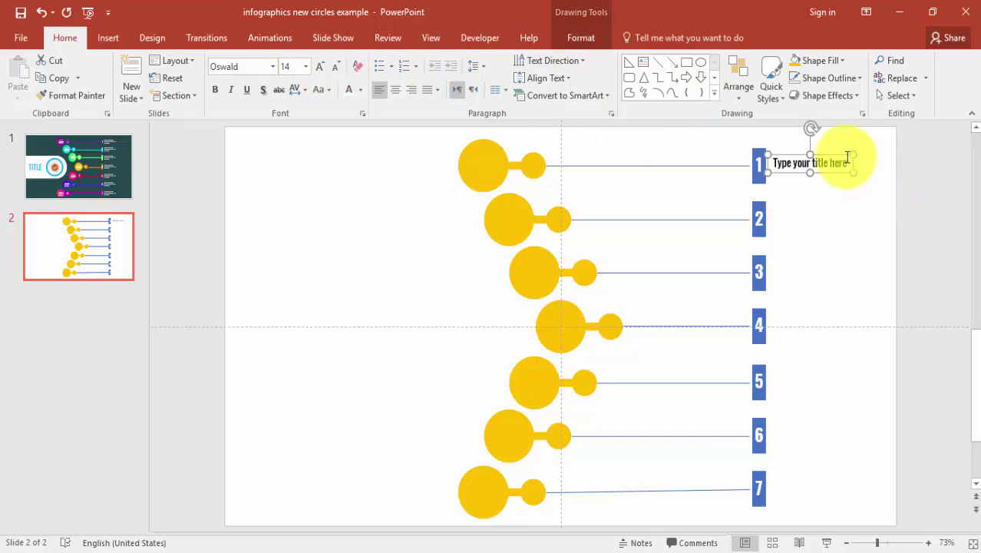
mouse_move(844, 154)
mouse_down()
mouse_move(826, 161)
mouse_move(850, 160)
mouse_move(842, 165)
mouse_up()
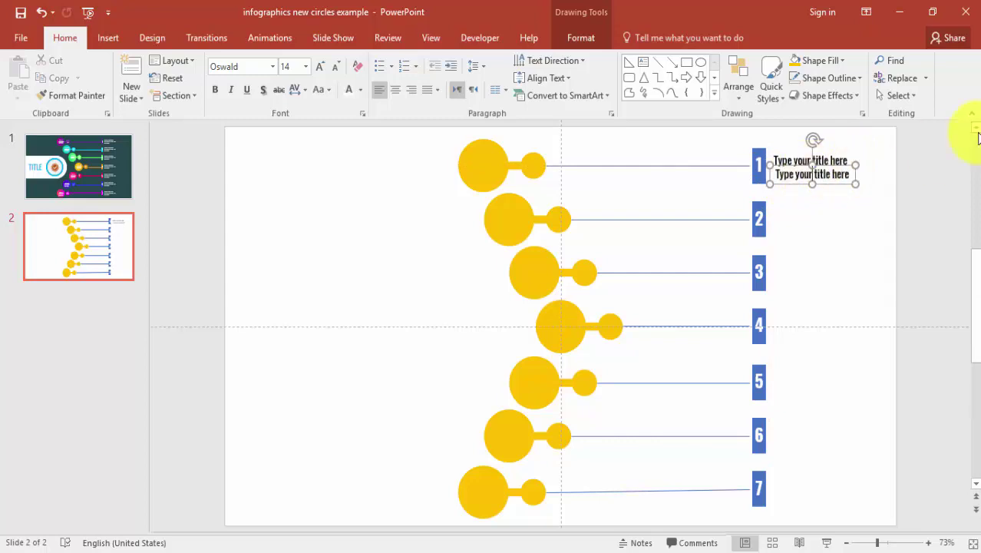
- Add the 'Type your subtitle here' line and shrink it to size 11
text(sub)
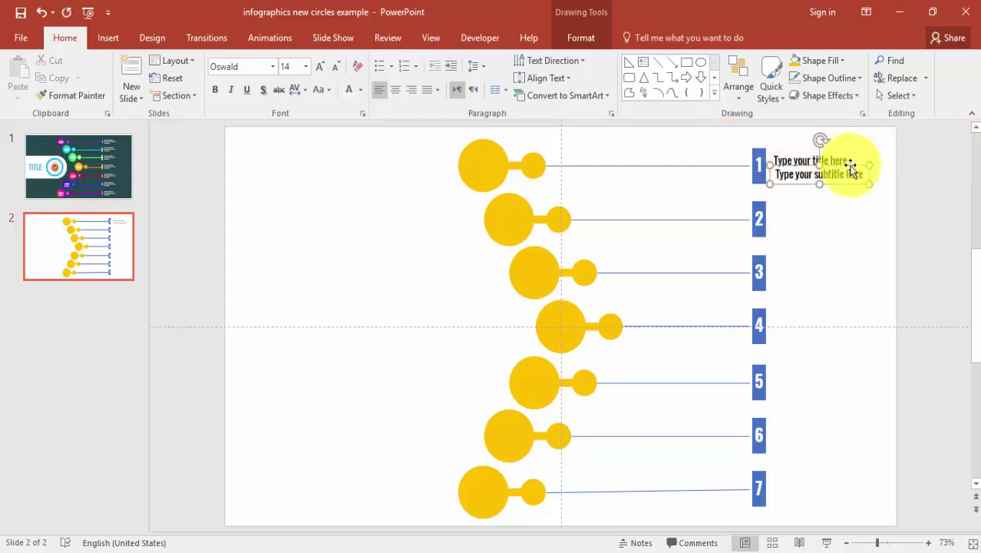
click(338, 66)
click(337, 68)
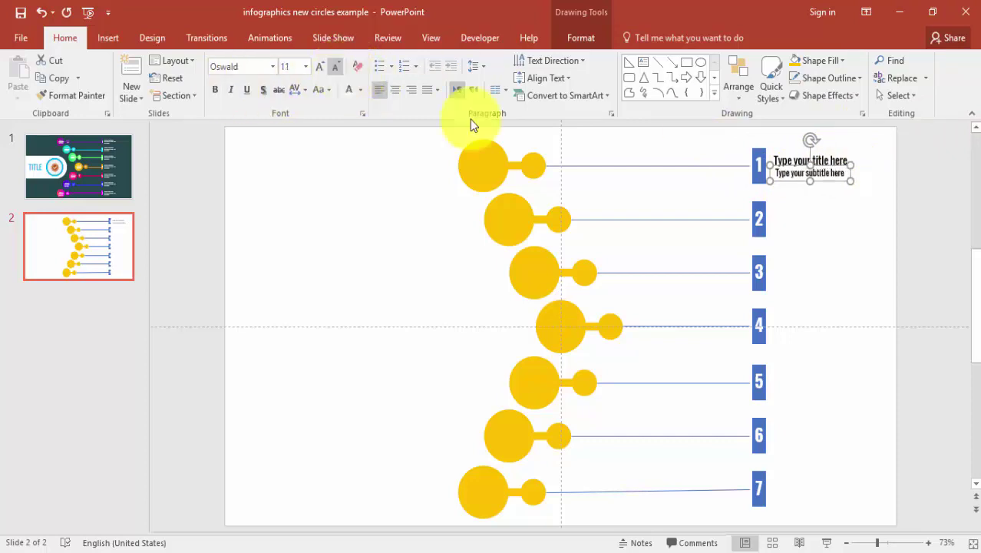
- Left-align the title and subtitle boxes and copy them beside tags 2 and 3
click(841, 162)
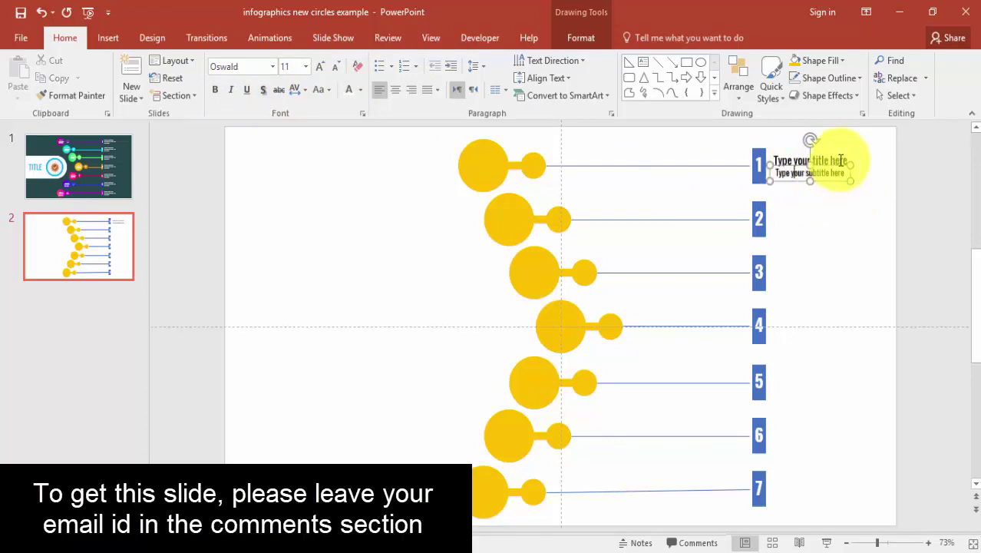
click(812, 152)
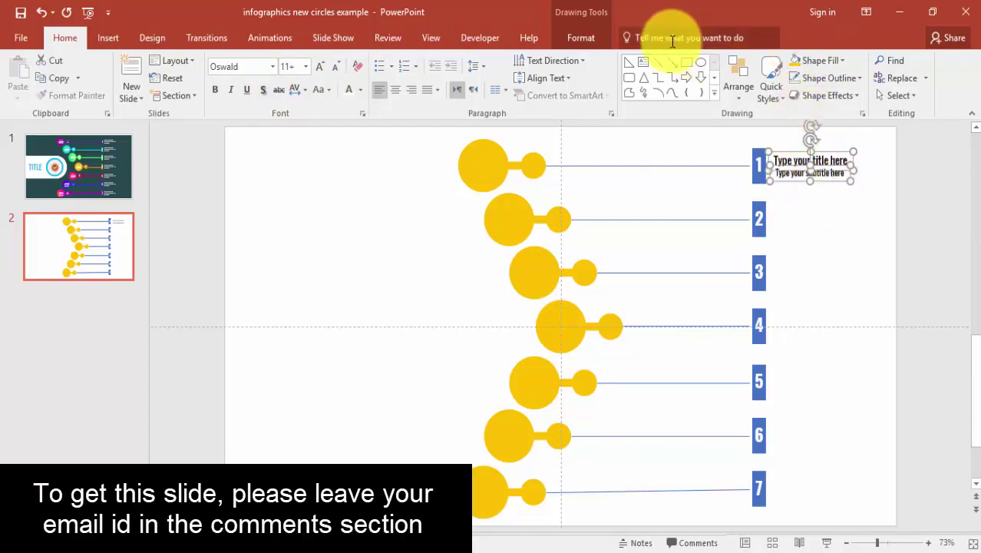
click(580, 38)
click(736, 60)
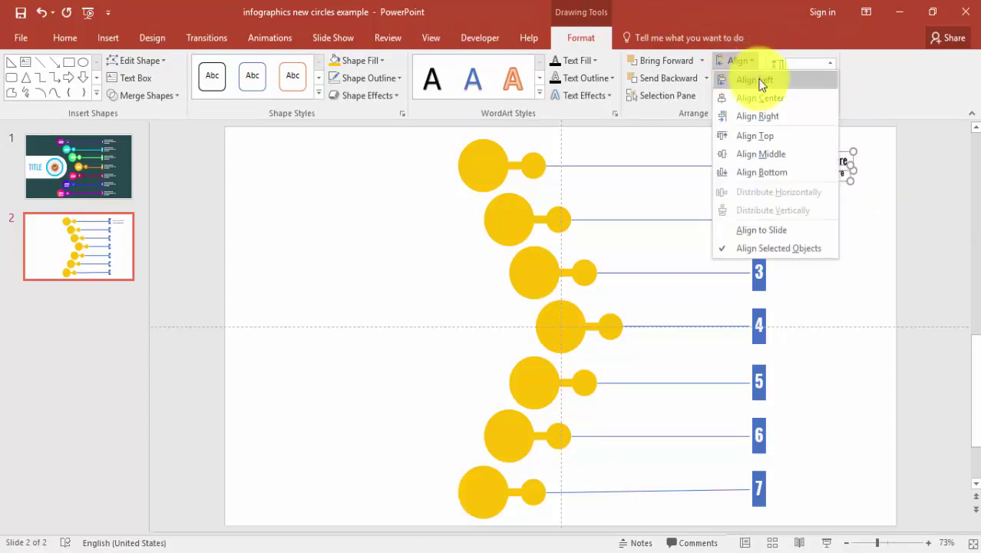
click(760, 81)
mouse_move(845, 189)
mouse_down()
mouse_move(850, 159)
mouse_move(841, 204)
mouse_up()
key(ctrl+d)
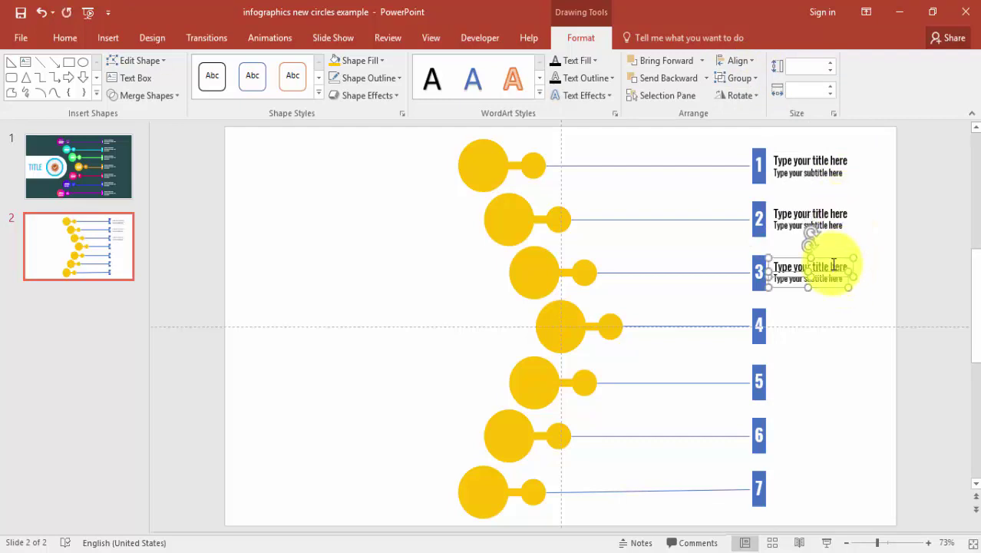